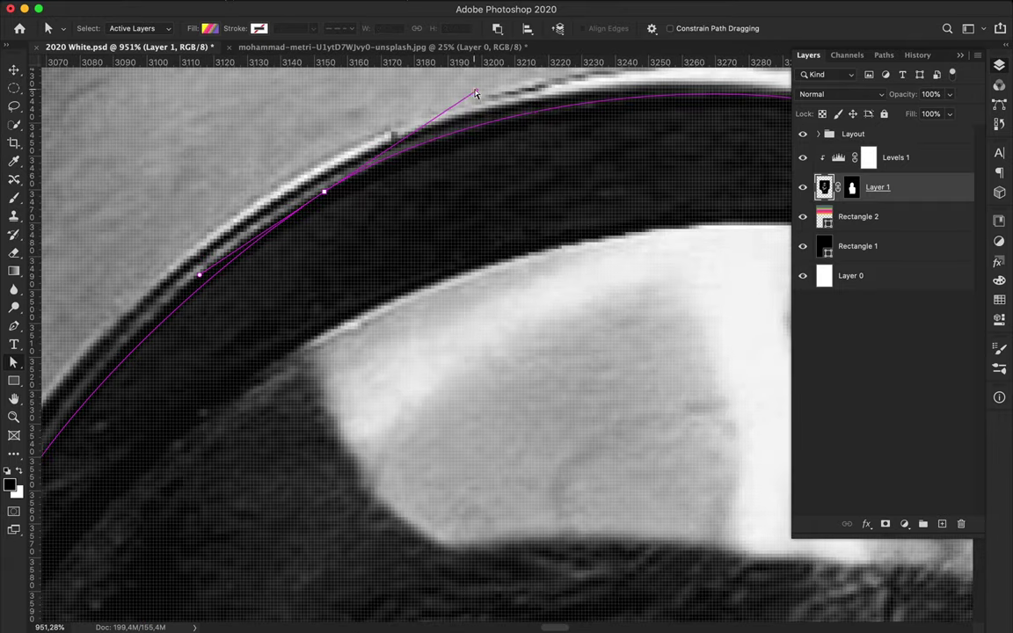
# - Refine the anchor points and handles of the left lens path so it follows the inner edge of the frame
pyautogui.hscroll(10, 466, 101)
pyautogui.scroll(1, 466, 100)
pyautogui.click(601, 216)
pyautogui.moveTo(373, 80); pyautogui.dragTo(340, 82)
pyautogui.hscroll(10, 501, 238)
pyautogui.moveTo(306, 170); pyautogui.dragTo(306, 167)
pyautogui.scroll(-6, 421, 241)
pyautogui.scroll(4, 422, 242)
pyautogui.click(447, 454)
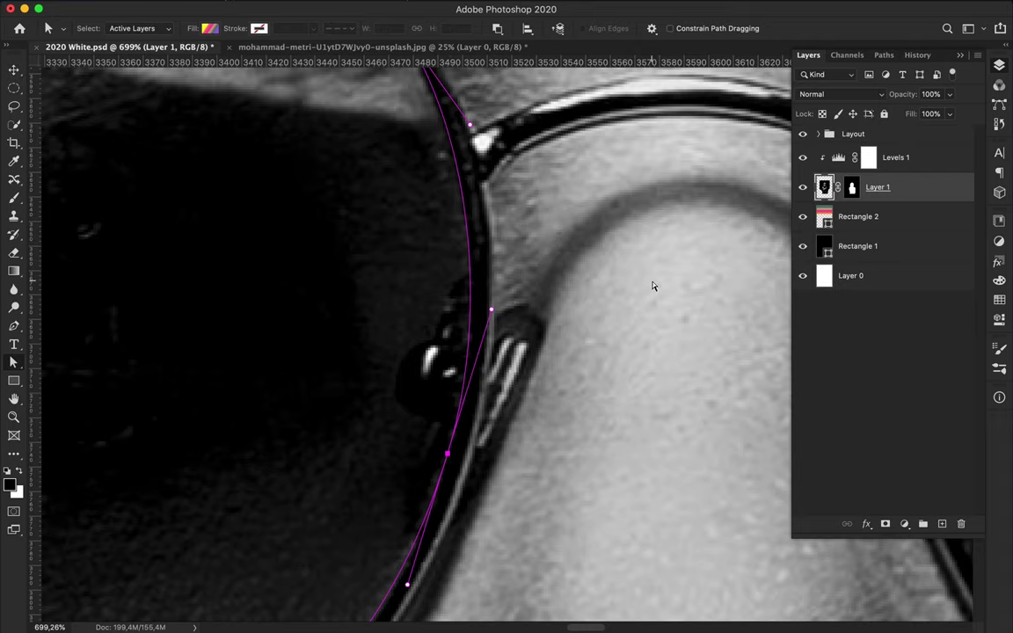
# - Set the Pen path operation to Combine Shapes and trace the right lens along its inner side and lower rim
pyautogui.hscroll(10, 733, 285)
pyautogui.click(298, 28)
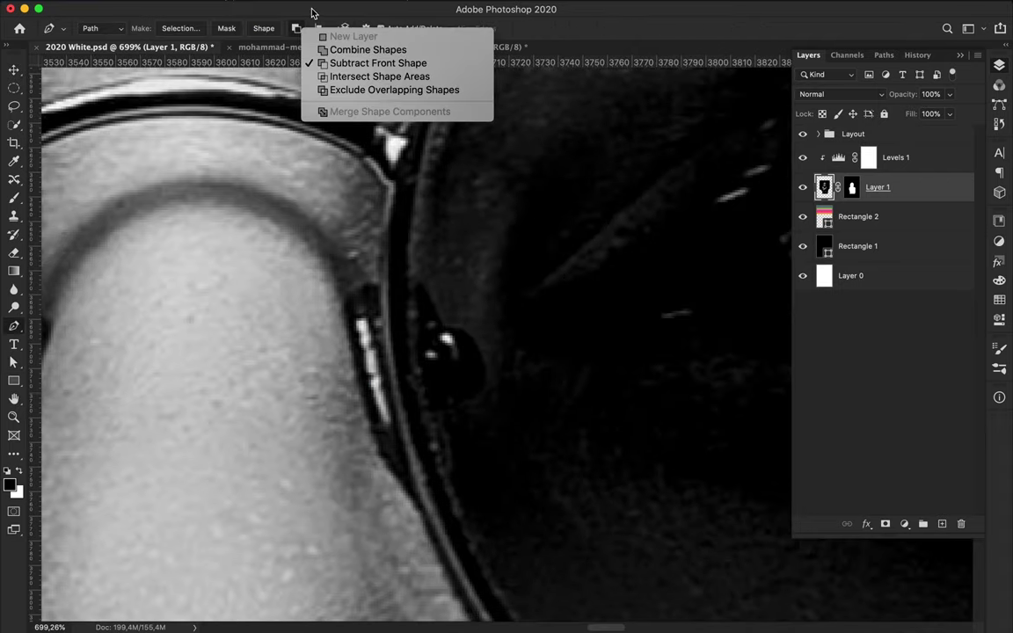
pyautogui.click(327, 50)
pyautogui.scroll(-2, 309, 203)
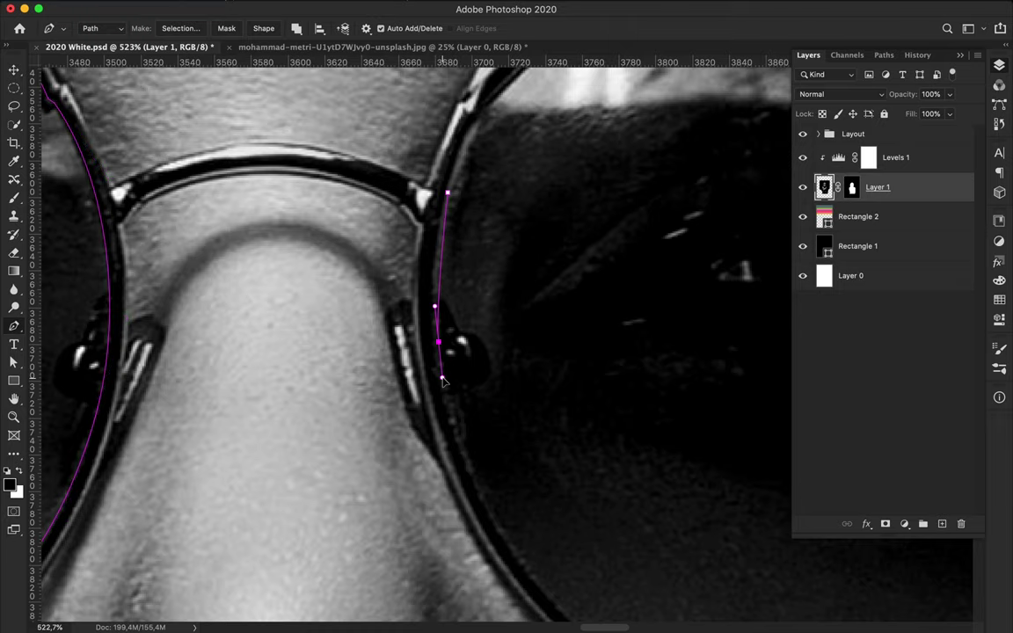
pyautogui.moveTo(449, 414); pyautogui.dragTo(449, 421)
pyautogui.scroll(-5, 450, 423)
pyautogui.moveTo(516, 496); pyautogui.dragTo(603, 565)
pyautogui.hscroll(8, 603, 566)
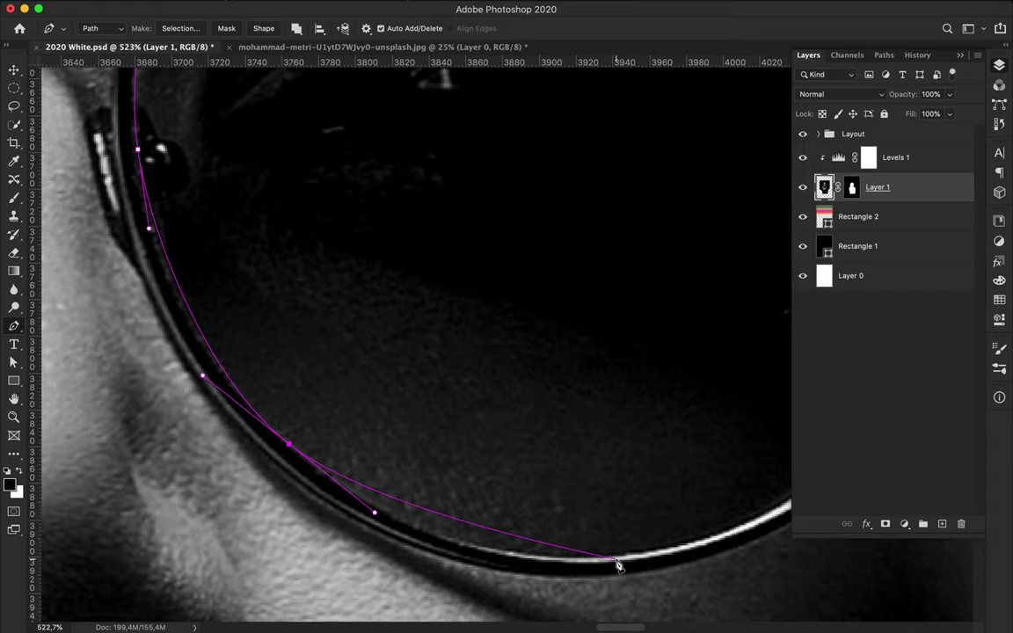
pyautogui.moveTo(631, 561); pyautogui.dragTo(764, 536)
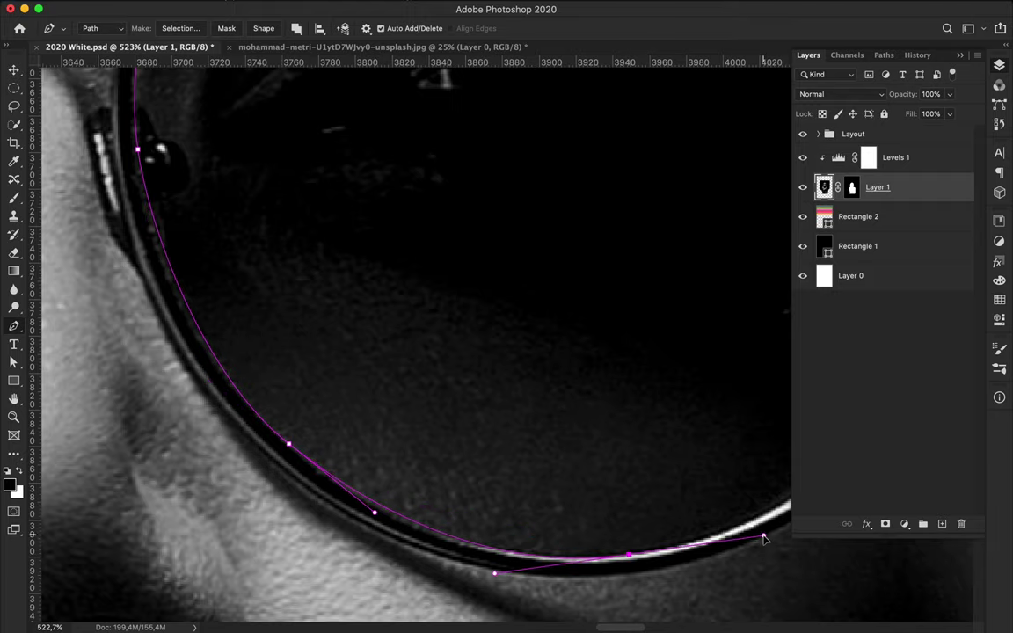
# - Continue the right lens path up the outer side, over the upper rim and back towards its starting point
pyautogui.hscroll(5, 764, 536)
pyautogui.scroll(1, 764, 536)
pyautogui.moveTo(615, 354); pyautogui.dragTo(687, 196)
pyautogui.scroll(3, 566, 85)
pyautogui.scroll(3, 566, 85)
pyautogui.moveTo(538, 178); pyautogui.dragTo(487, 120)
pyautogui.hscroll(-4, 340, 210)
pyautogui.scroll(3, 339, 210)
pyautogui.moveTo(339, 207); pyautogui.dragTo(124, 244)
pyautogui.hscroll(-4, 194, 349)
pyautogui.scroll(-2, 195, 348)
pyautogui.moveTo(195, 359); pyautogui.dragTo(167, 419)
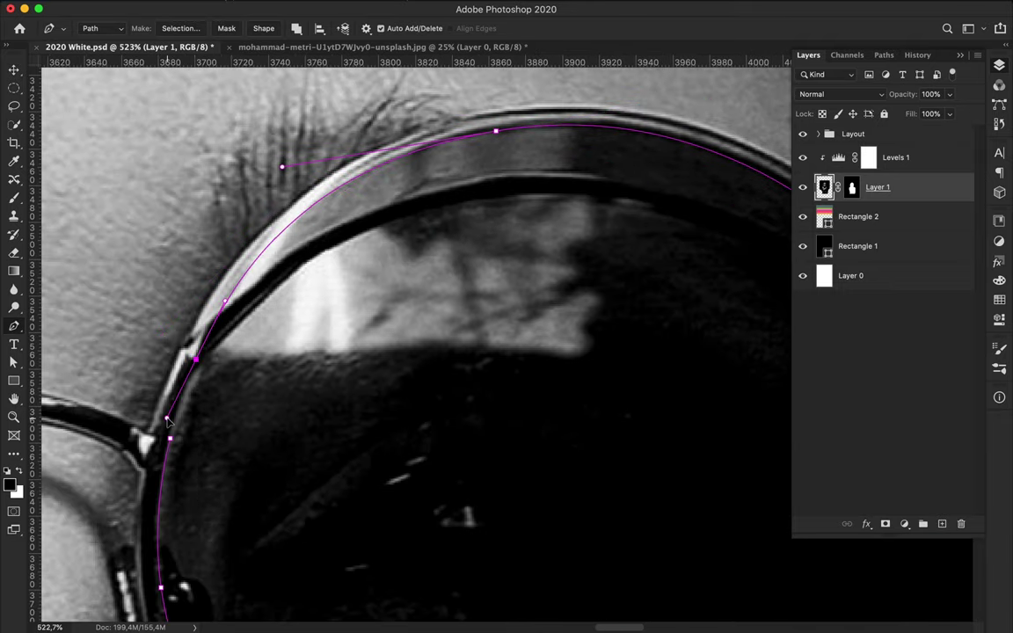
# - Adjust the anchor points and handles on the nose side and lower rim of the right lens path
pyautogui.keyDown('super'); pyautogui.click(197, 359); pyautogui.keyUp('super')
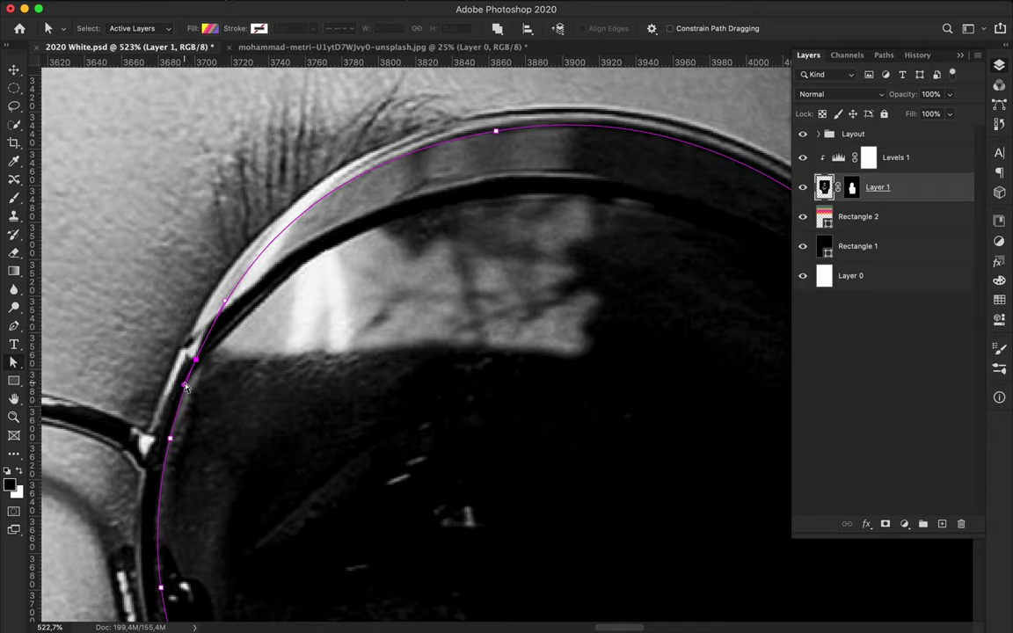
pyautogui.scroll(-3, 184, 385)
pyautogui.moveTo(185, 463); pyautogui.dragTo(182, 470)
pyautogui.scroll(-8, 182, 470)
pyautogui.hscroll(-2, 182, 470)
pyautogui.click(418, 376)
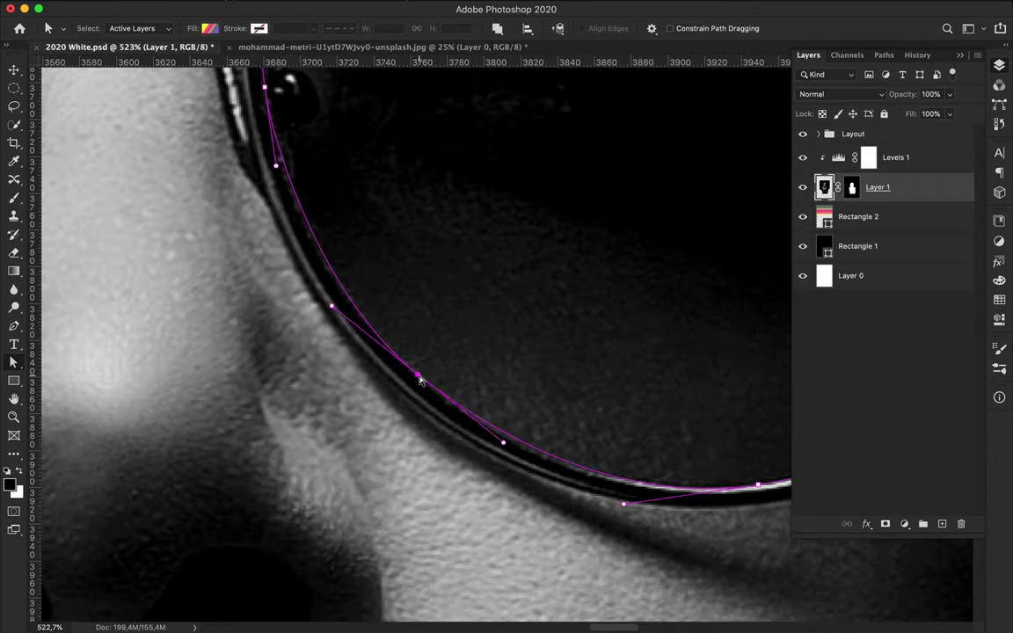
pyautogui.hscroll(4, 421, 380)
pyautogui.click(639, 393)
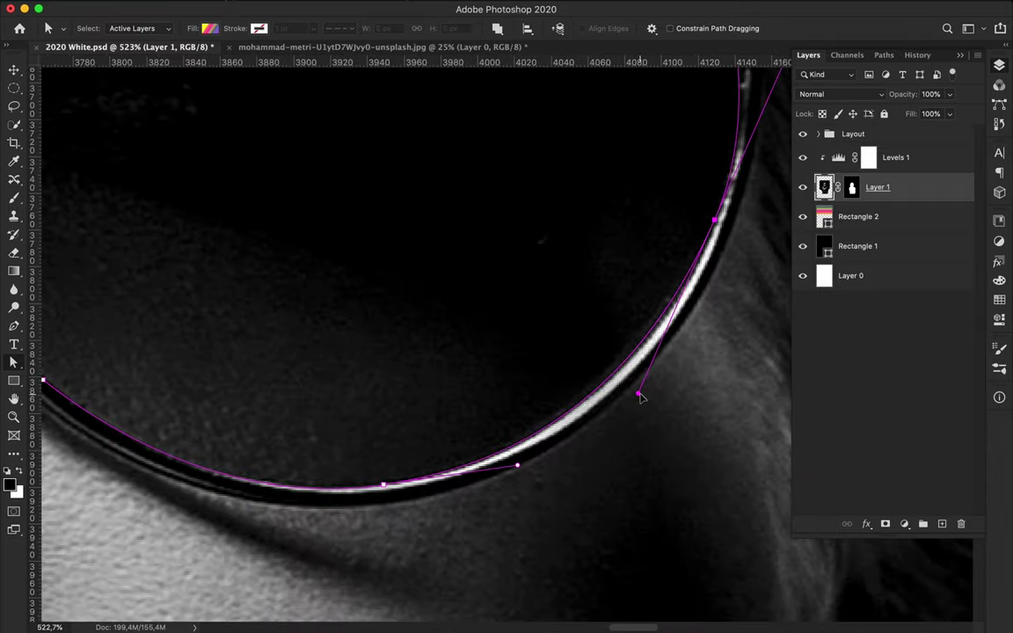
pyautogui.moveTo(518, 468); pyautogui.dragTo(535, 463)
pyautogui.moveTo(716, 220); pyautogui.dragTo(717, 218)
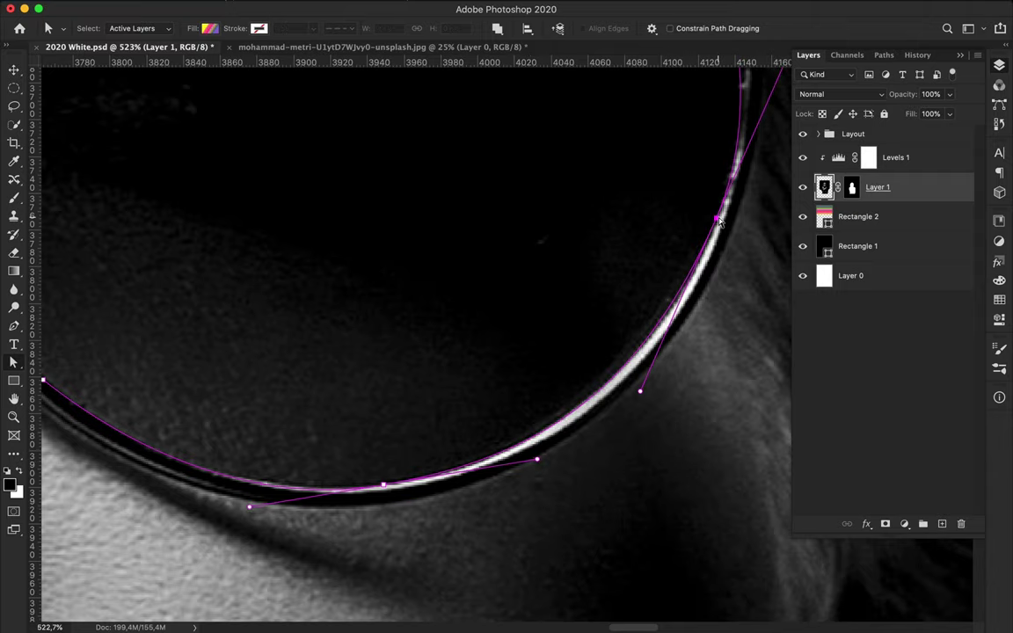
# - Adjust the anchor points and handles along the outer side and upper rim of the right lens path
pyautogui.scroll(3, 718, 219)
pyautogui.scroll(2, 759, 247)
pyautogui.moveTo(653, 142); pyautogui.dragTo(679, 169)
pyautogui.scroll(3, 679, 169)
pyautogui.moveTo(667, 329); pyautogui.dragTo(666, 327)
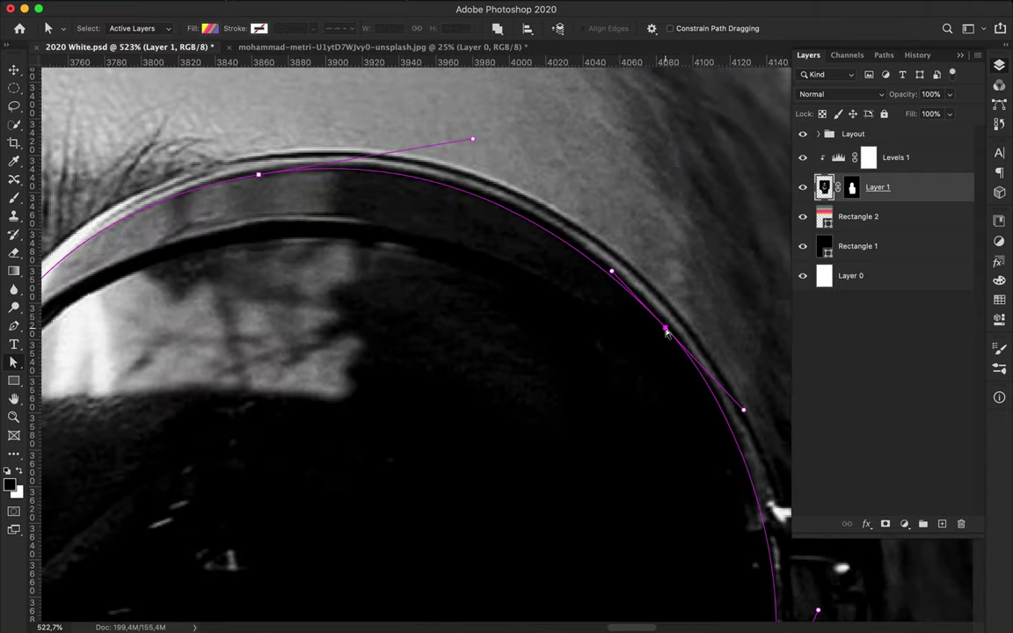
pyautogui.hscroll(-5, 666, 328)
pyautogui.scroll(3, 666, 329)
pyautogui.moveTo(244, 320); pyautogui.dragTo(260, 310)
# - Convert the right lens path into a new anti-aliased selection with a 0.1-pixel feather
pyautogui.scroll(-10, 261, 308)
pyautogui.press('p')
pyautogui.click(180, 28)
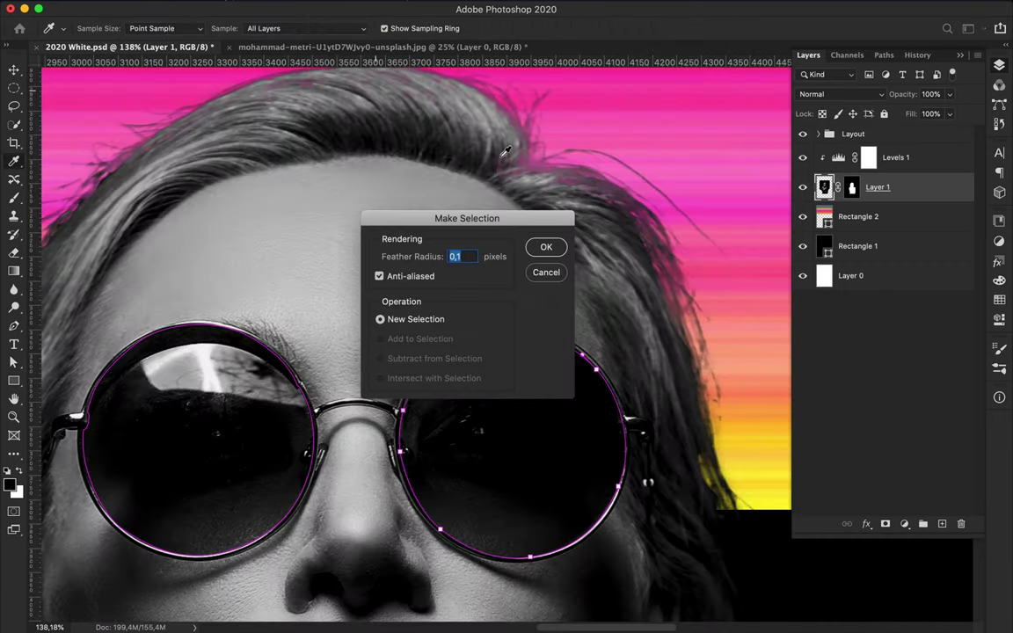
pyautogui.click(545, 247)
# - Duplicate Layer 1, place the copy above Levels 1 and delete the copy's layer mask
pyautogui.moveTo(919, 188); pyautogui.dragTo(919, 185)
pyautogui.press('super+j')
pyautogui.press('super+bracketright')
pyautogui.moveTo(851, 157); pyautogui.dragTo(966, 523)
# - Add the left lens path to the right lens selection and delete the left path
pyautogui.click(459, 217)
pyautogui.hscroll(-2, 466, 273)
pyautogui.press('a')
pyautogui.press('p')
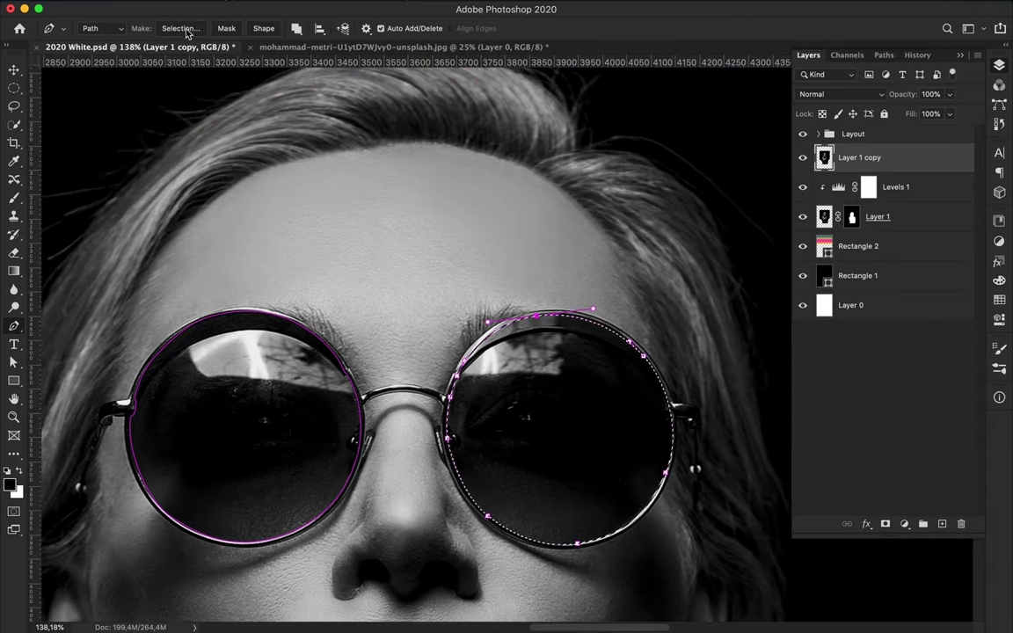
pyautogui.click(180, 28)
pyautogui.click(380, 280)
pyautogui.press('Return')
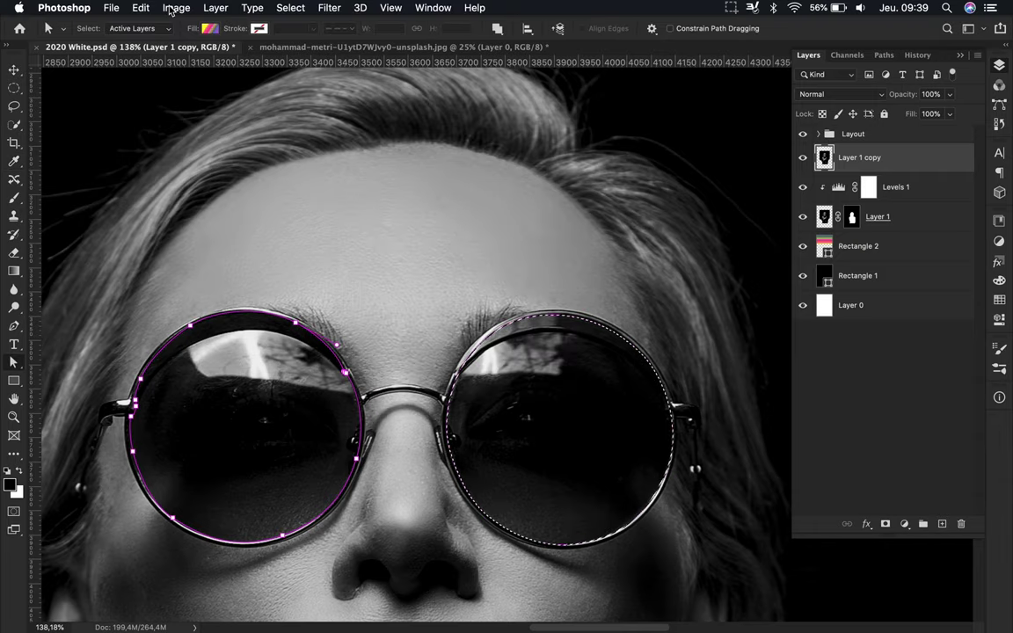
pyautogui.click(181, 28)
pyautogui.click(380, 277)
pyautogui.click(543, 246)
pyautogui.press('BackSpace')
pyautogui.press('BackSpace')
# - Hide Layer 1 and invert the selection so everything outside the two lenses is selected
pyautogui.press('super+minus')
pyautogui.press('super+minus')
pyautogui.scroll(-3, 325, 401)
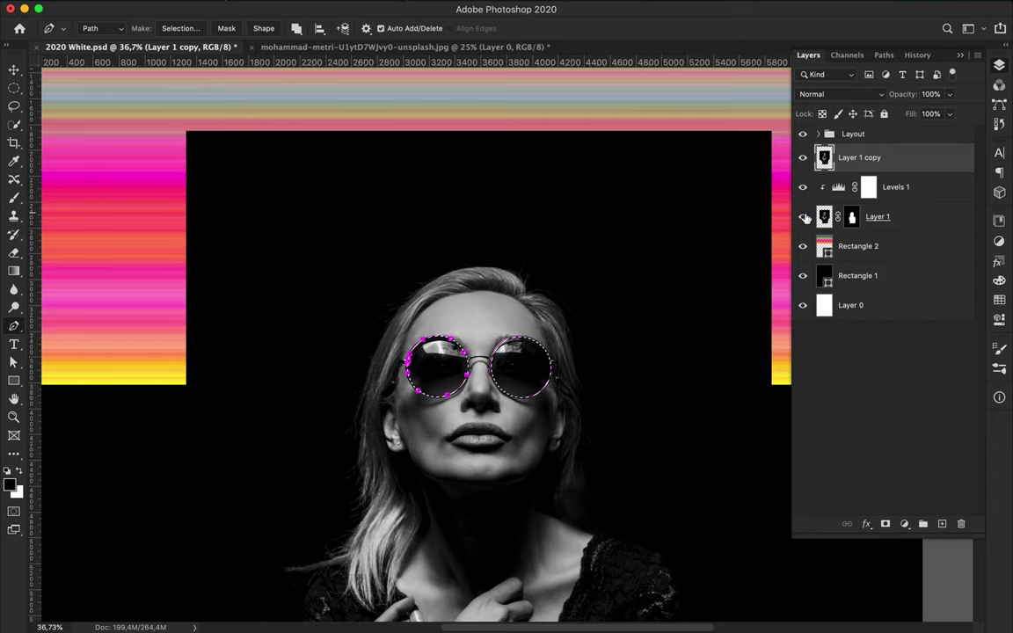
pyautogui.hscroll(-10, 597, 296)
pyautogui.hscroll(8, 596, 294)
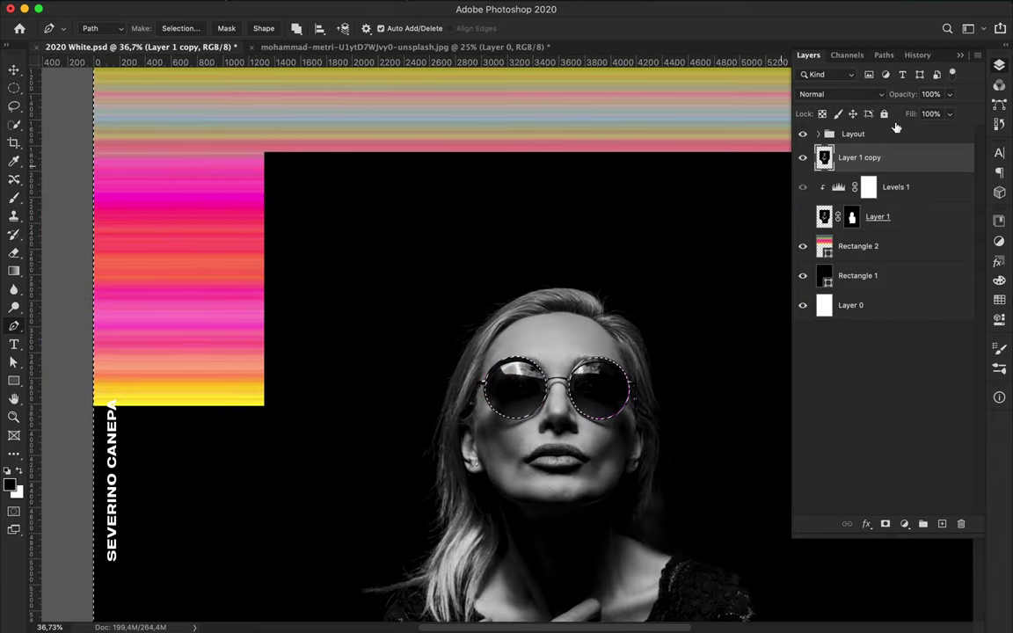
pyautogui.click(804, 158)
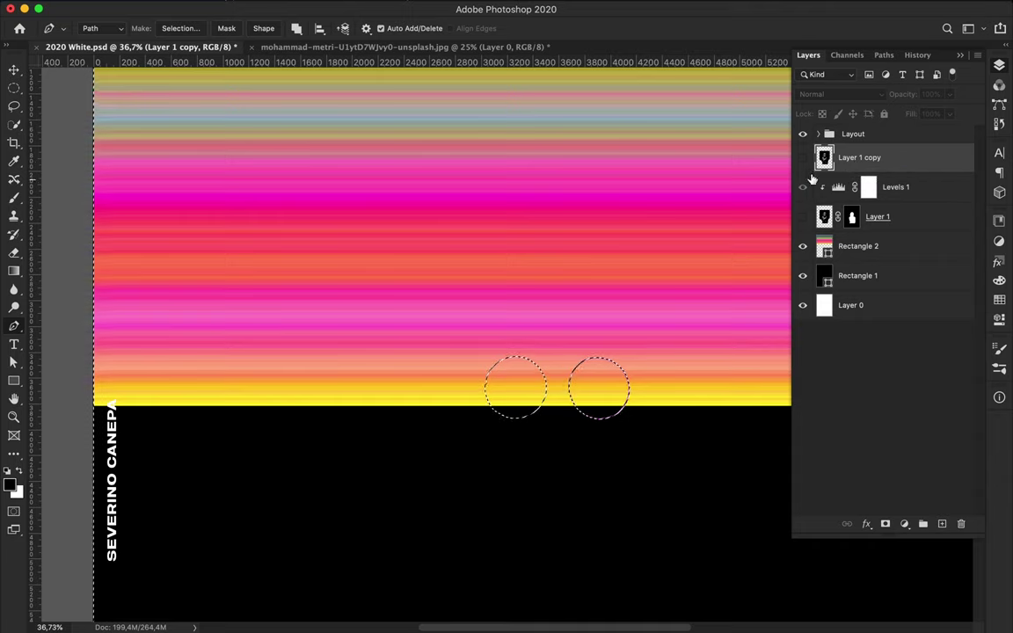
pyautogui.click(802, 157)
# - Erase everything outside the two lenses on Layer 1 copy and deselect
pyautogui.scroll(-5, 557, 336)
pyautogui.press('e')
pyautogui.click(101, 29)
pyautogui.moveTo(146, 72); pyautogui.dragTo(208, 78)
pyautogui.moveTo(373, 282)
pyautogui.mouseDown()
pyautogui.moveTo(466, 303)
pyautogui.moveTo(550, 457)
pyautogui.mouseUp()
pyautogui.scroll(-5, 556, 493)
pyautogui.press('v')
pyautogui.press('super+d')
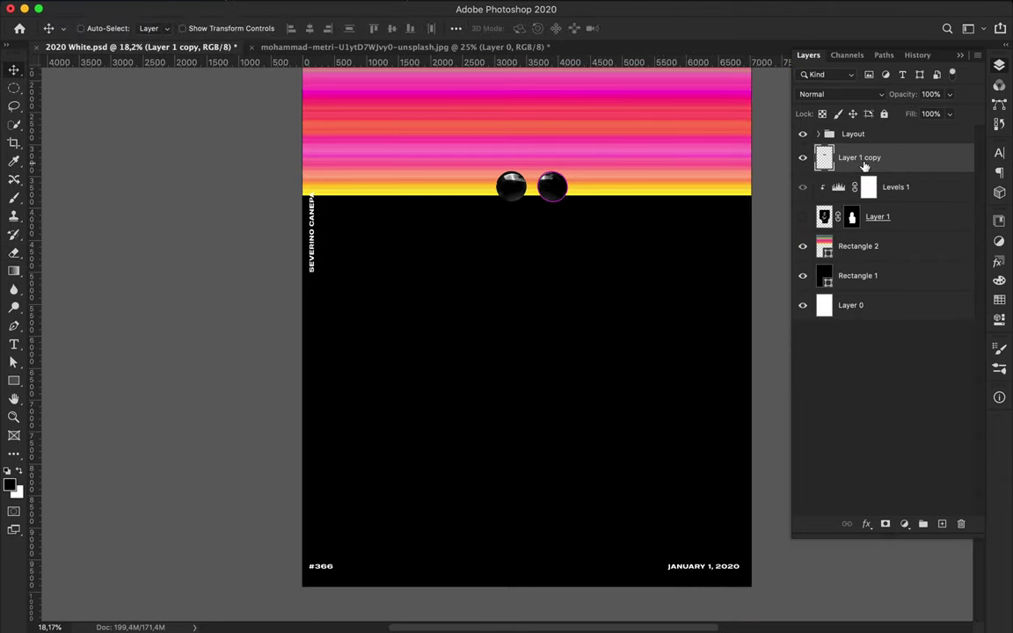
# - Show Layer 1 again and duplicate the striped Rectangle 2 above Layer 1 copy
pyautogui.press('super+plus')
pyautogui.press('super+plus')
pyautogui.click(802, 217)
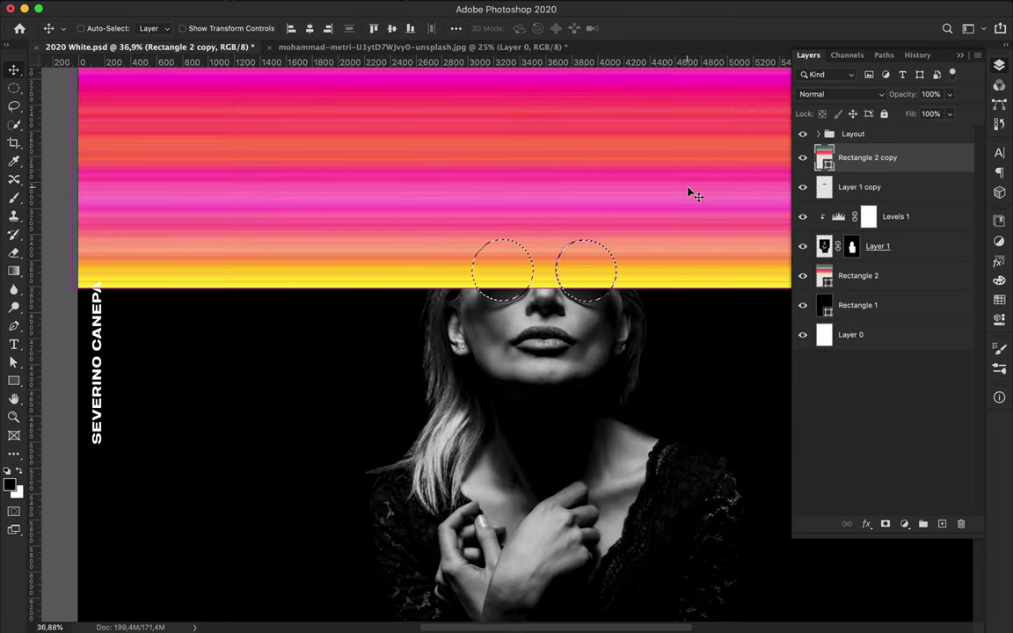
pyautogui.moveTo(691, 194); pyautogui.dragTo(690, 301)
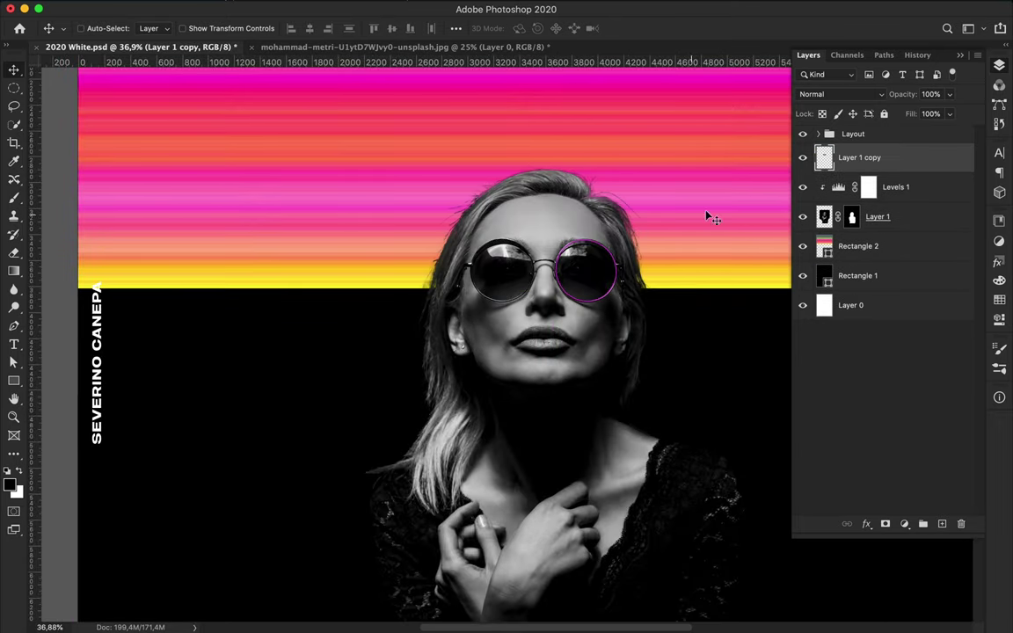
pyautogui.moveTo(859, 247); pyautogui.dragTo(871, 145)
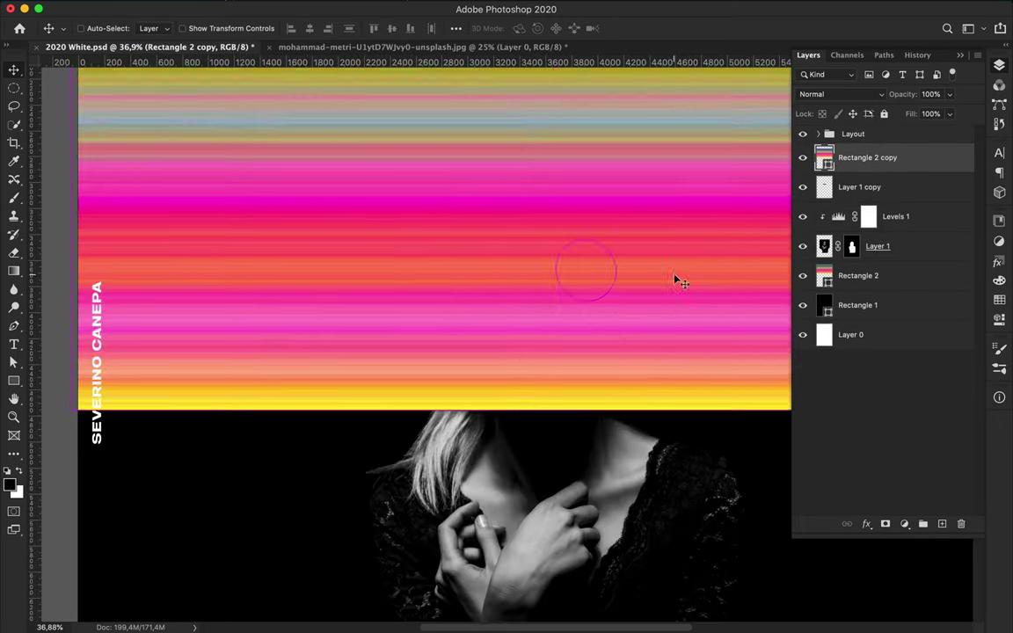
# - Scale Rectangle 2 copy down to a narrow striped band covering the sunglasses
pyautogui.hotkey('ctrl', '-')
pyautogui.hotkey('ctrl', 't')
pyautogui.moveTo(531, 84); pyautogui.dragTo(536, 286)
pyautogui.press('Return')
pyautogui.press('super+t')
pyautogui.moveTo(537, 376); pyautogui.dragTo(537, 325)
pyautogui.moveTo(533, 286); pyautogui.dragTo(532, 293)
pyautogui.moveTo(559, 316); pyautogui.dragTo(557, 319)
pyautogui.press('Return')
pyautogui.press('super+t')
pyautogui.moveTo(437, 293); pyautogui.dragTo(756, 362)
pyautogui.press('Return')
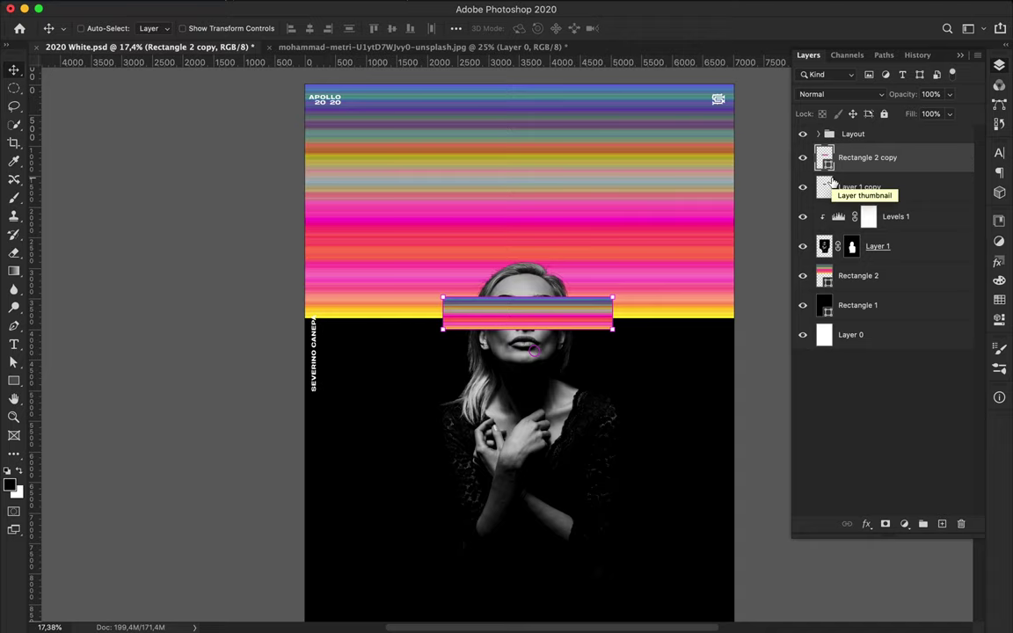
# - Stretch the striped band slightly upwards so it fully covers the tops of the lenses
pyautogui.press('super+plus')
pyautogui.press('m')
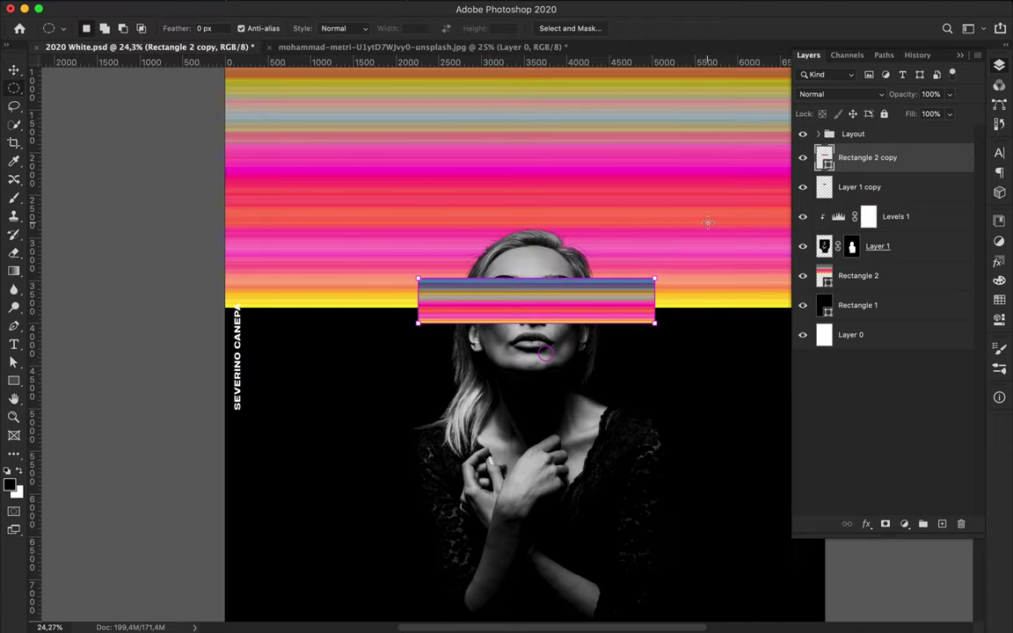
pyautogui.press('v')
pyautogui.press('super+t')
pyautogui.moveTo(537, 279); pyautogui.dragTo(537, 274)
pyautogui.press('Return')
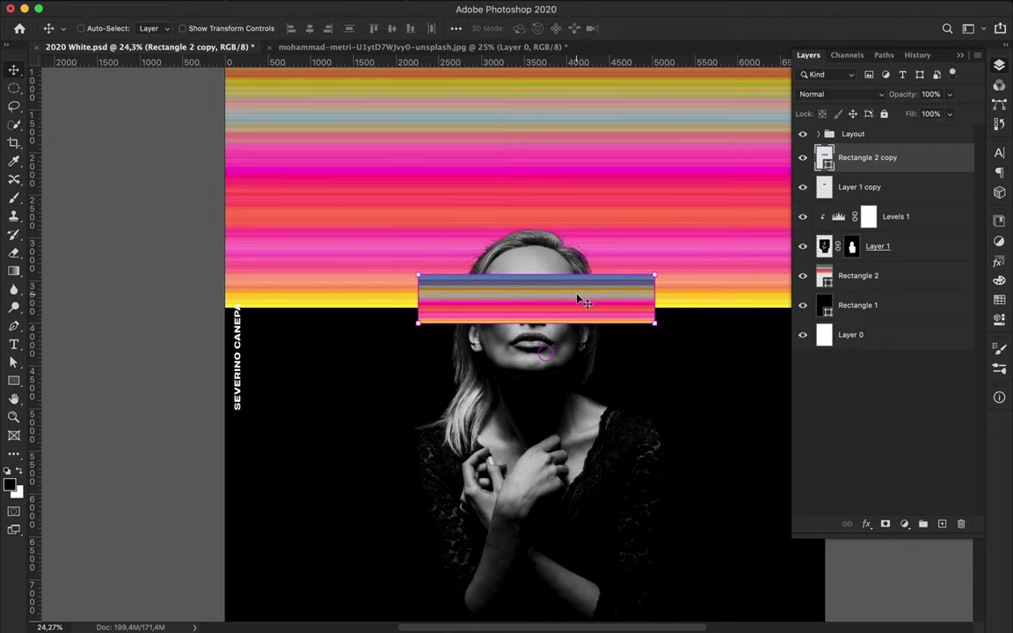
# - Rasterize the Rectangle 2 copy layer
pyautogui.keyDown('super'); pyautogui.click(825, 188); pyautogui.keyUp('super')
pyautogui.press('super+shift+i')
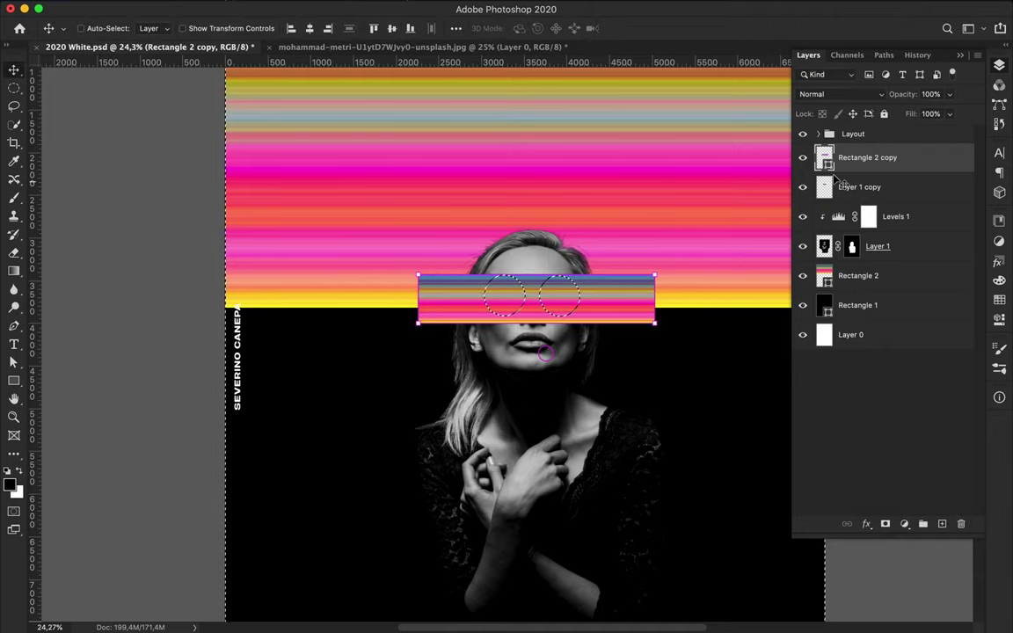
pyautogui.keyDown('super'); pyautogui.click(826, 160); pyautogui.keyUp('super')
pyautogui.rightClick(825, 157)
pyautogui.click(882, 150)
pyautogui.press('super+0')
pyautogui.rightClick(917, 158)
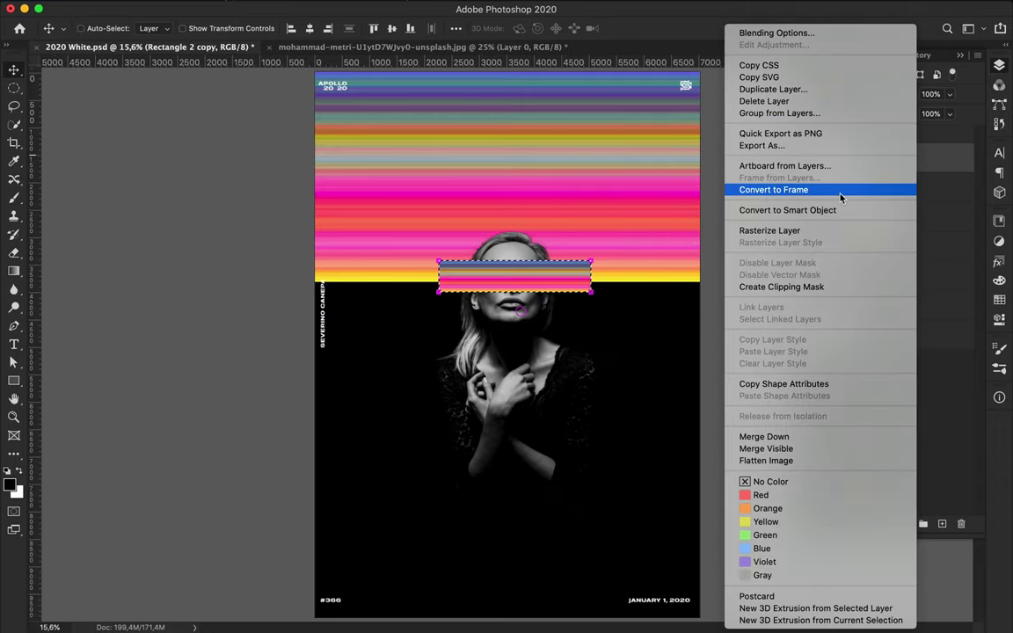
pyautogui.click(832, 230)
# - Delete the parts of the striped band outside the lens shapes of Layer 1 copy and deselect
pyautogui.keyDown('super'); pyautogui.click(825, 188); pyautogui.keyUp('super')
pyautogui.press('super+shift+i')
pyautogui.press('Delete')
pyautogui.press('m')
pyautogui.click(581, 240)
# - Set the blend mode of Rectangle 2 copy to Overlay
pyautogui.press('v')
pyautogui.scroll(10, 507, 283)
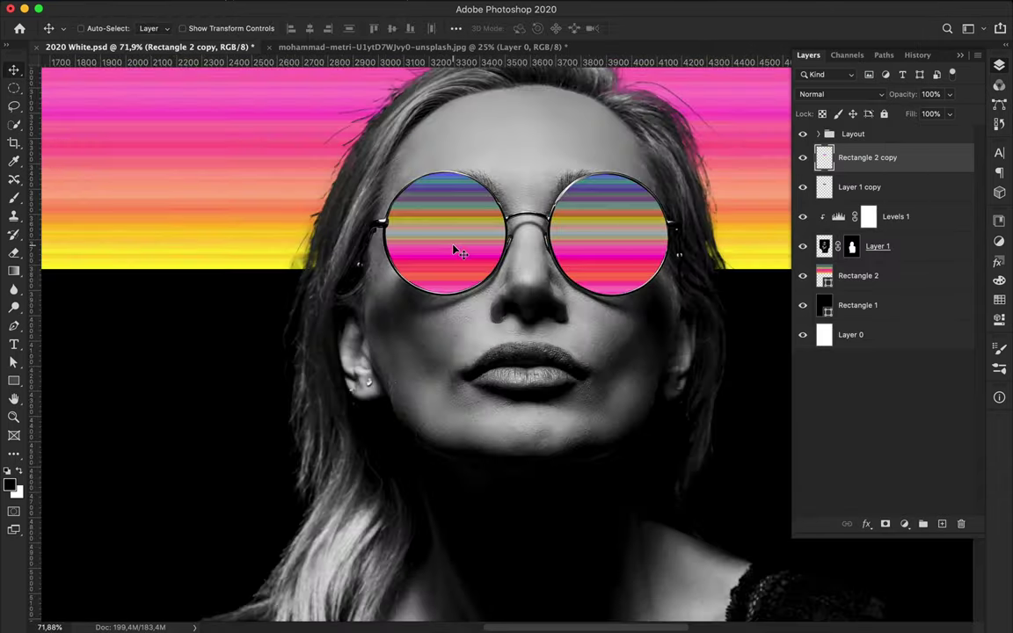
pyautogui.click(840, 94)
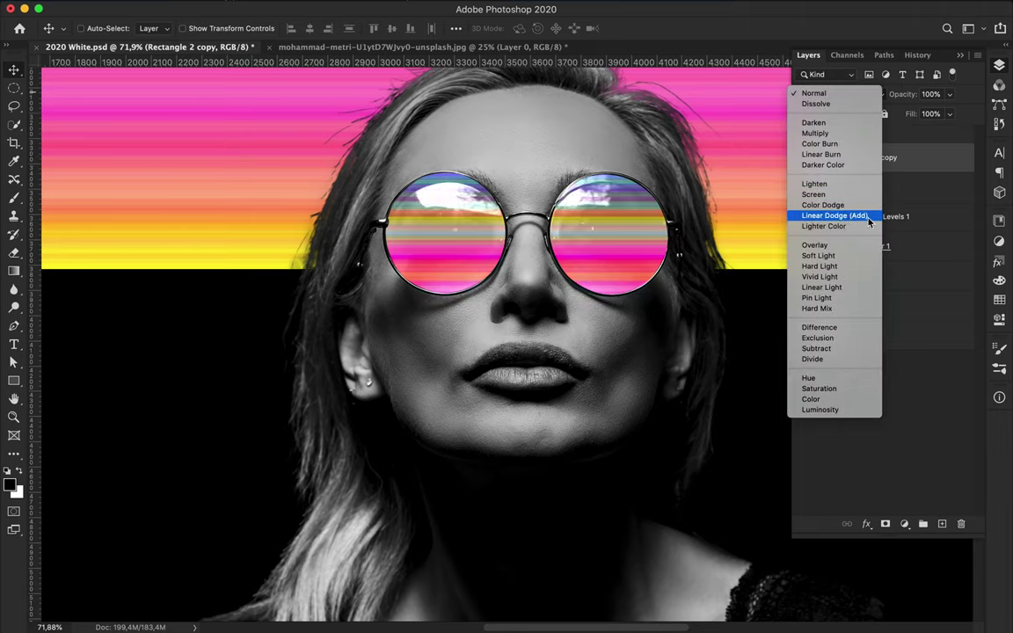
pyautogui.click(852, 245)
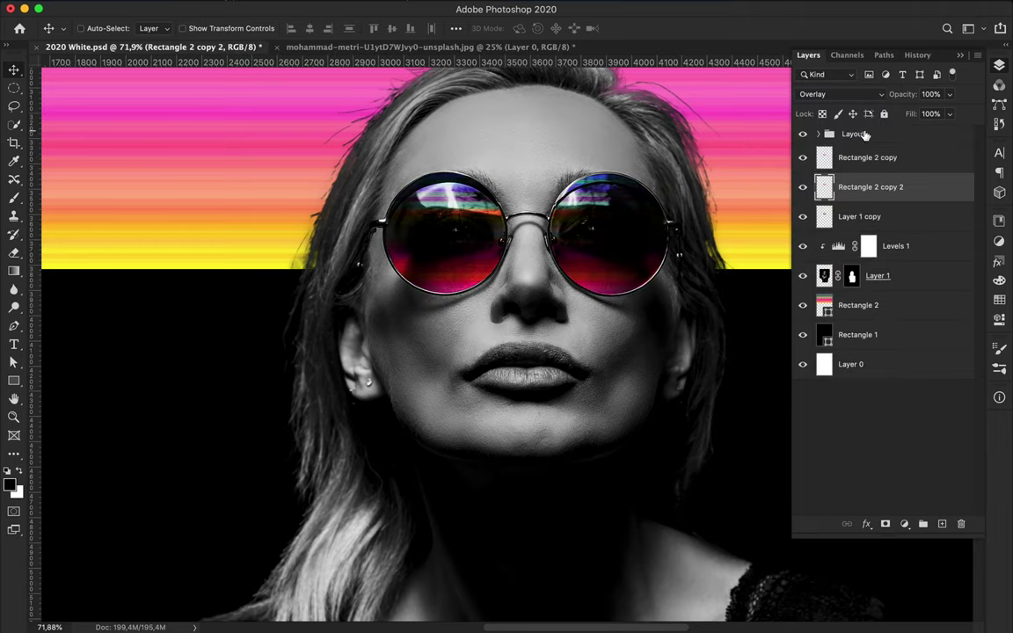
# - Duplicate the lens stripes layer and set the duplicate below it to Linear Dodge (Add) with 18% fill
pyautogui.click(840, 94)
pyautogui.click(837, 60)
pyautogui.moveTo(950, 114); pyautogui.dragTo(898, 134)
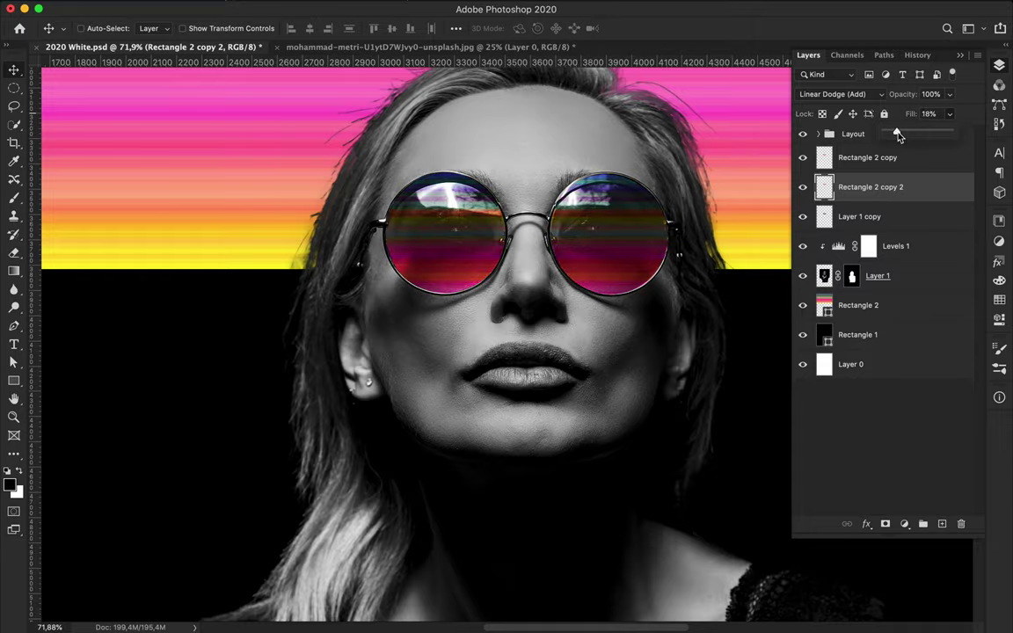
pyautogui.scroll(-10, 658, 240)
pyautogui.scroll(10, 749, 236)
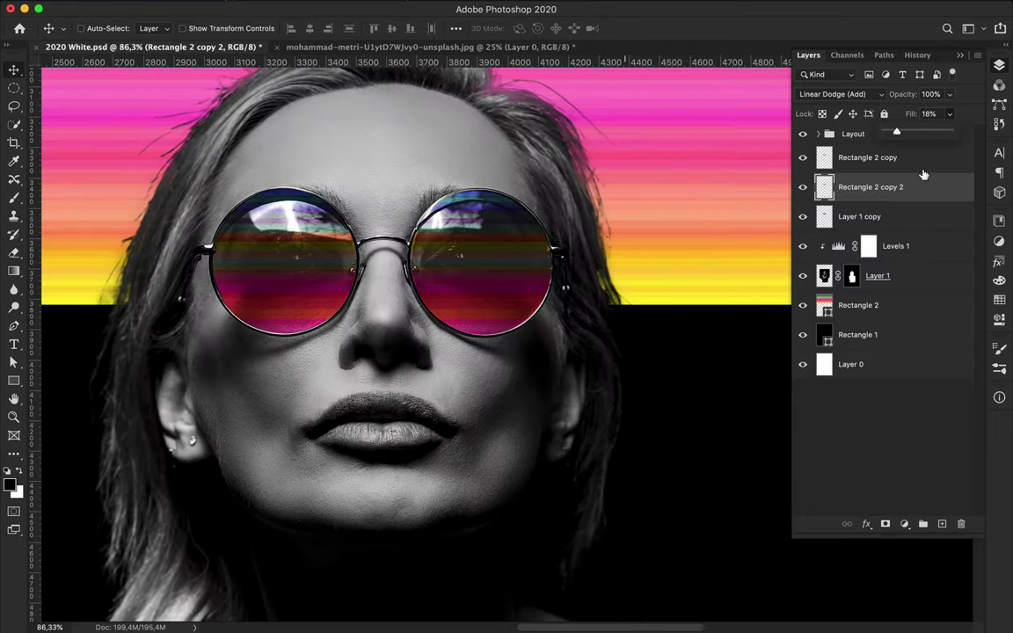
pyautogui.moveTo(888, 220)
pyautogui.mouseDown()
pyautogui.moveTo(883, 185)
pyautogui.moveTo(888, 228)
pyautogui.mouseUp()
pyautogui.scroll(-10, 428, 332)
pyautogui.scroll(1, 432, 333)
# - Duplicate the Rectangle 2 background stripes and apply a Gaussian Blur smart filter to the copy
pyautogui.click(758, 302)
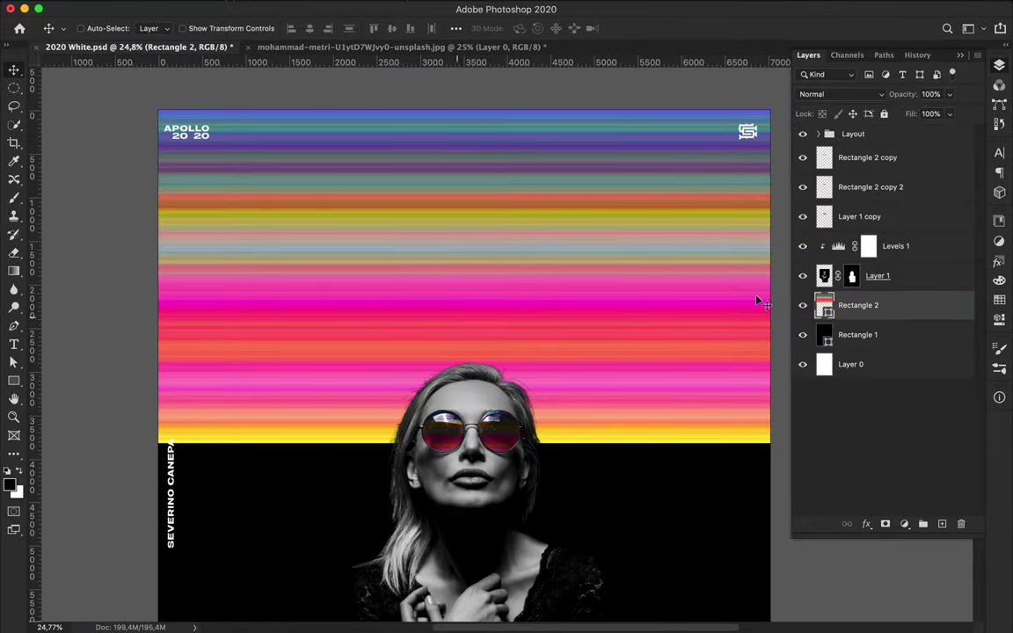
pyautogui.press('super+j')
pyautogui.click(396, 7)
pyautogui.moveTo(352, 170)
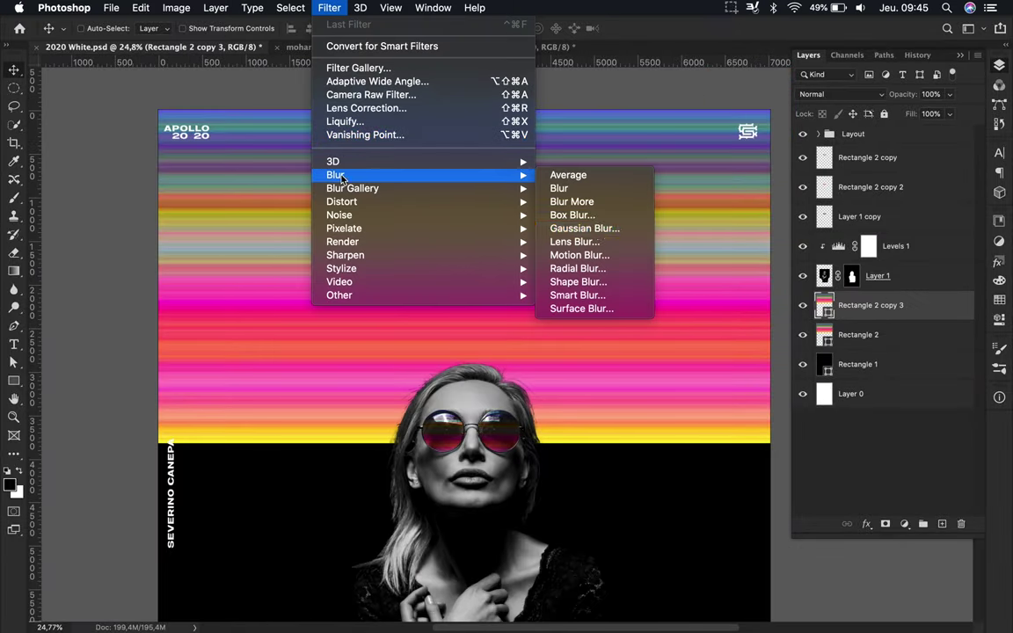
pyautogui.click(583, 229)
pyautogui.click(590, 219)
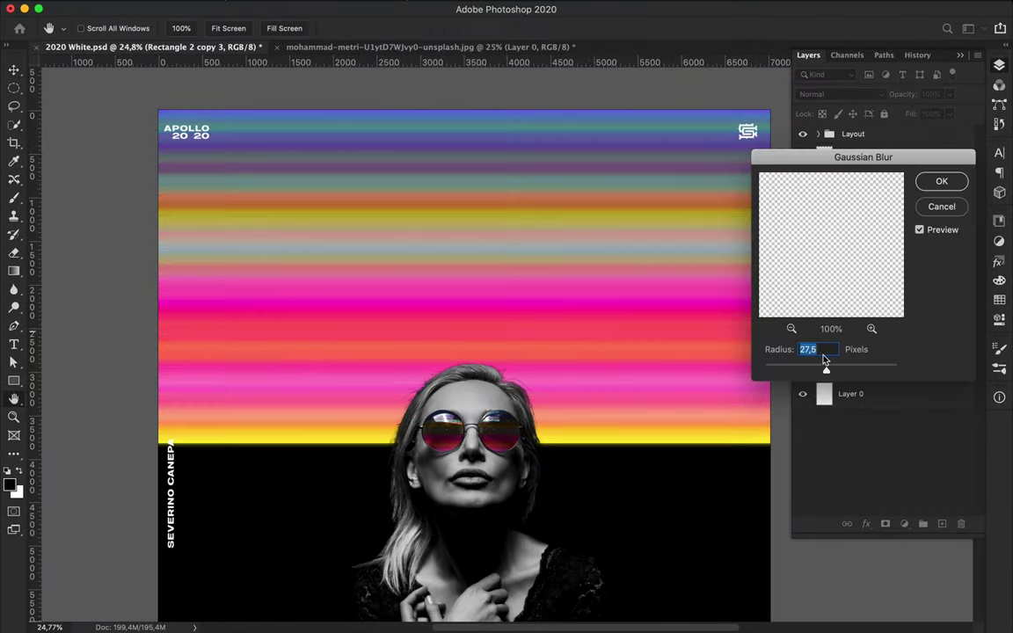
pyautogui.click(939, 181)
pyautogui.click(970, 306)
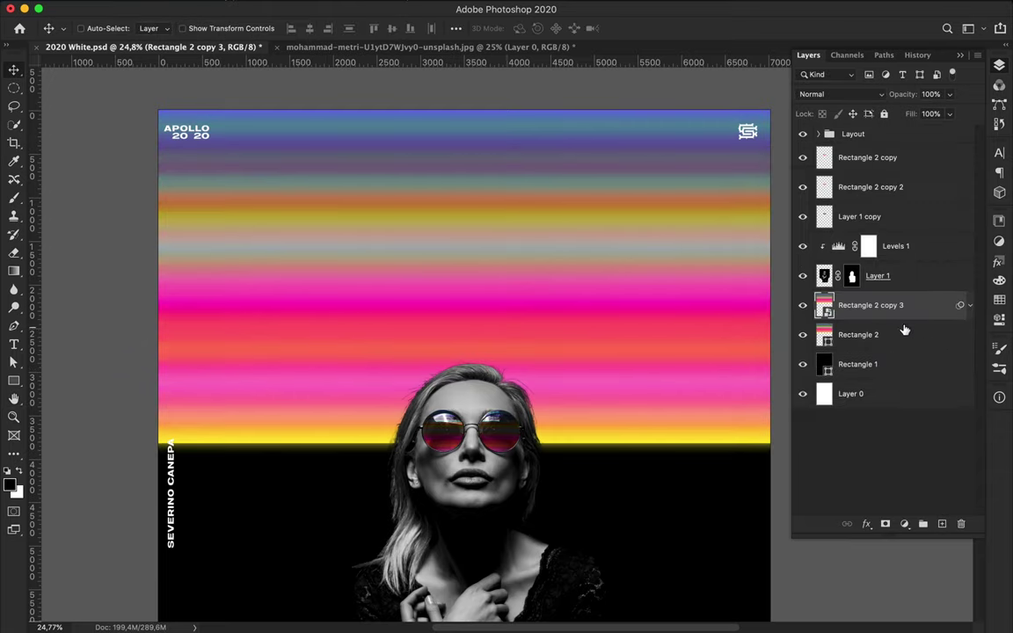
# - Move the Rectangle 2 and Rectangle 2 copy 3 stripe layers together slightly higher on the poster
pyautogui.scroll(-3, 598, 282)
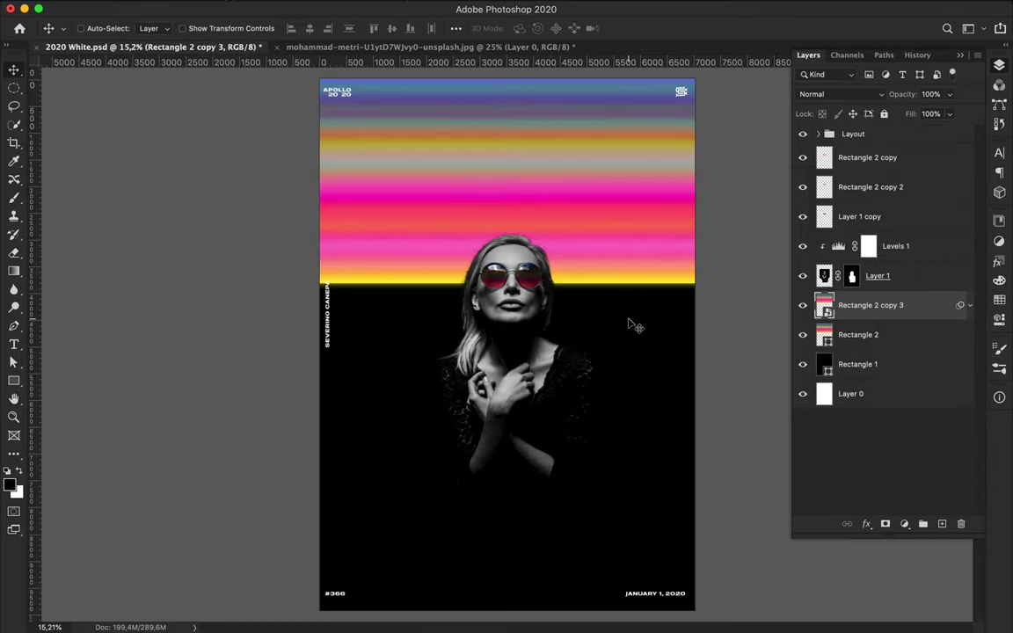
pyautogui.scroll(5, 598, 281)
pyautogui.scroll(-3, 600, 282)
pyautogui.moveTo(534, 217); pyautogui.dragTo(649, 235)
pyautogui.scroll(-2, 611, 373)
pyautogui.scroll(2, 619, 357)
pyautogui.moveTo(674, 199); pyautogui.dragTo(670, 418)
pyautogui.press('super+z')
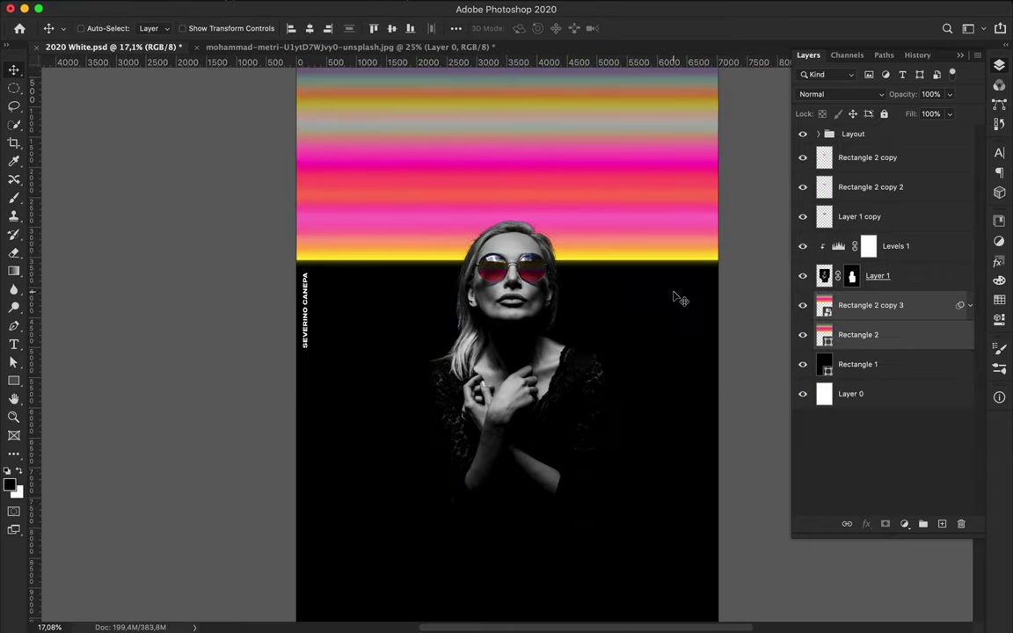
pyautogui.scroll(1, 626, 298)
pyautogui.scroll(-2, 626, 339)
pyautogui.scroll(-2, 629, 342)
pyautogui.click(845, 306)
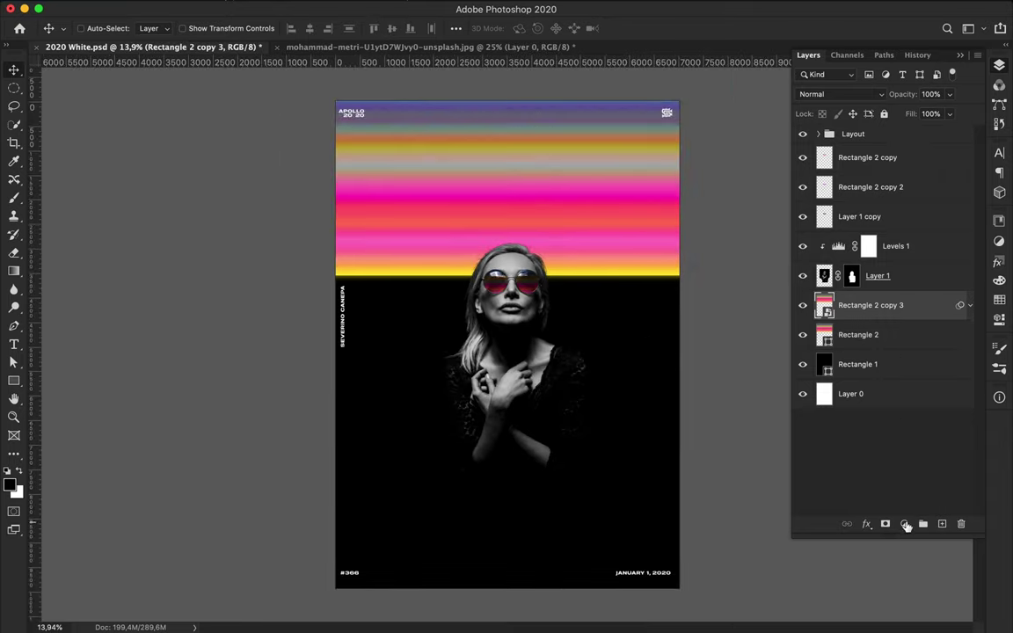
pyautogui.click(904, 523)
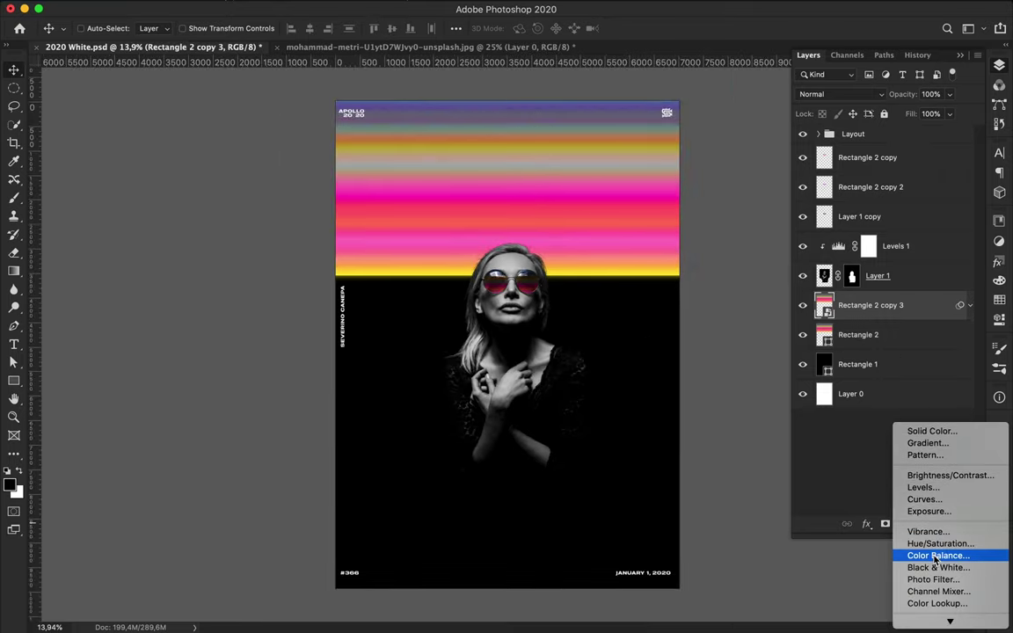
pyautogui.click(935, 580)
pyautogui.moveTo(852, 287); pyautogui.dragTo(928, 287)
pyautogui.click(961, 553)
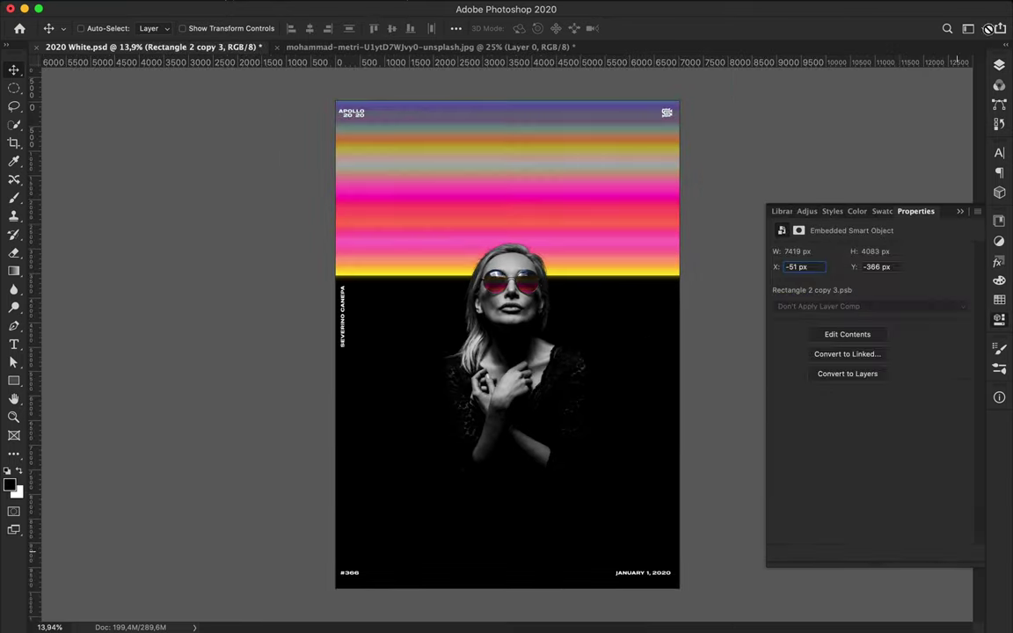
pyautogui.click(999, 66)
pyautogui.keyDown('shift'); pyautogui.click(900, 341); pyautogui.keyUp('shift')
pyautogui.click(899, 340)
pyautogui.click(904, 523)
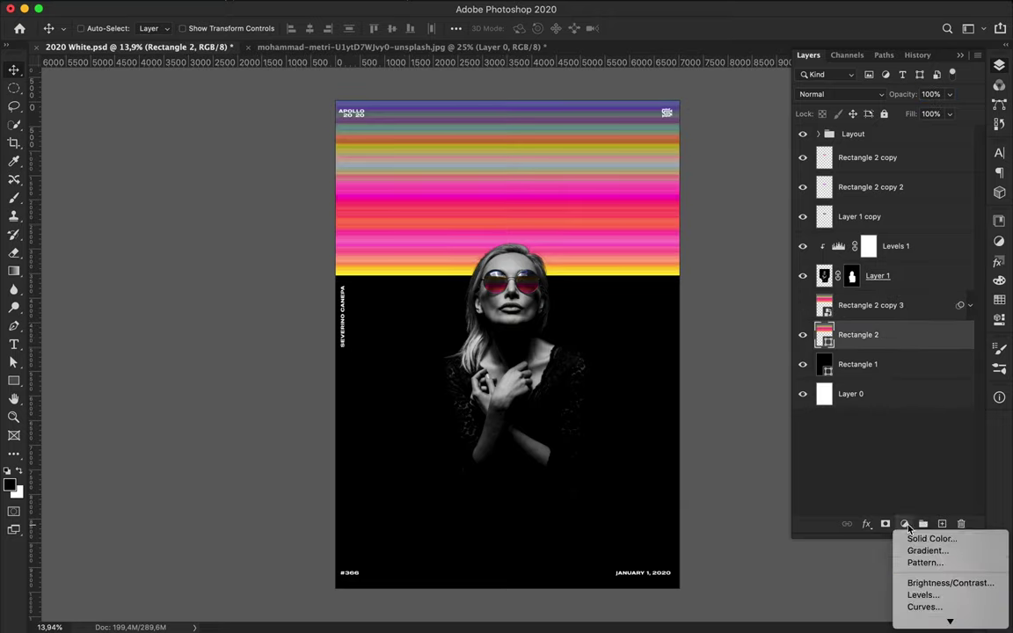
pyautogui.click(919, 579)
pyautogui.moveTo(870, 308)
pyautogui.mouseDown()
pyautogui.moveTo(769, 318)
pyautogui.moveTo(905, 312)
pyautogui.moveTo(860, 314)
pyautogui.mouseUp()
pyautogui.press('Delete')
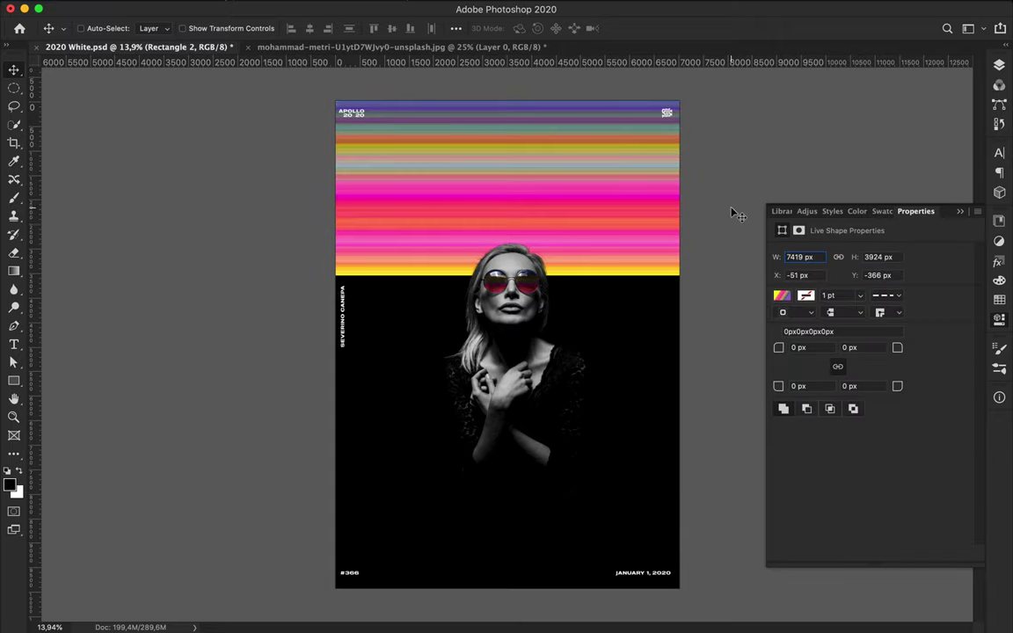
pyautogui.click(999, 65)
pyautogui.click(803, 305)
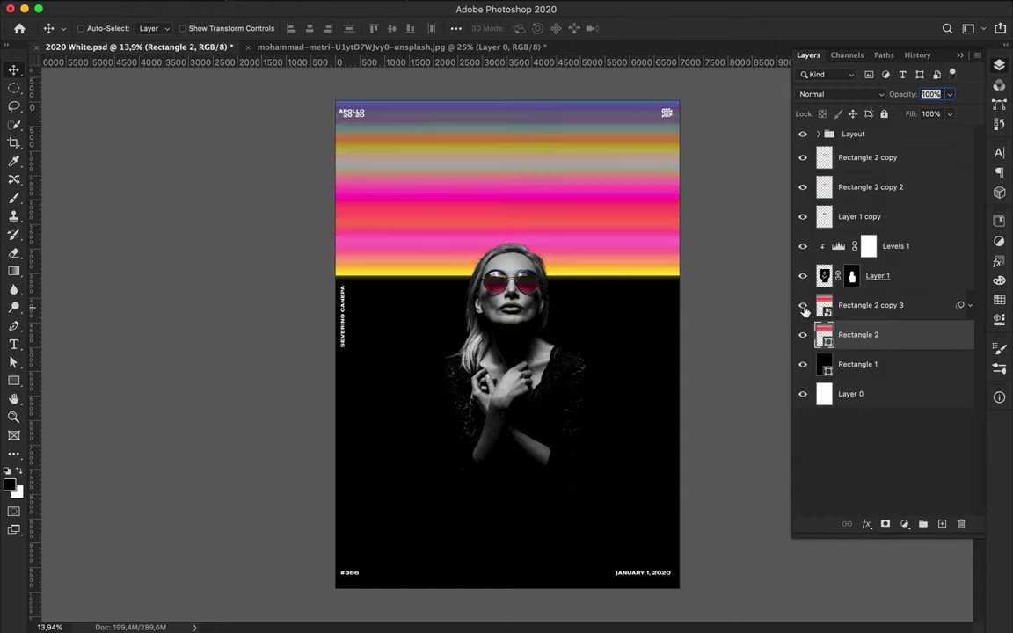
# - Set the fill of the blurred Rectangle 2 copy 3 layer to 62%, keep Normal blending and save the poster
pyautogui.click(869, 305)
pyautogui.moveTo(953, 115); pyautogui.dragTo(939, 131)
pyautogui.click(862, 94)
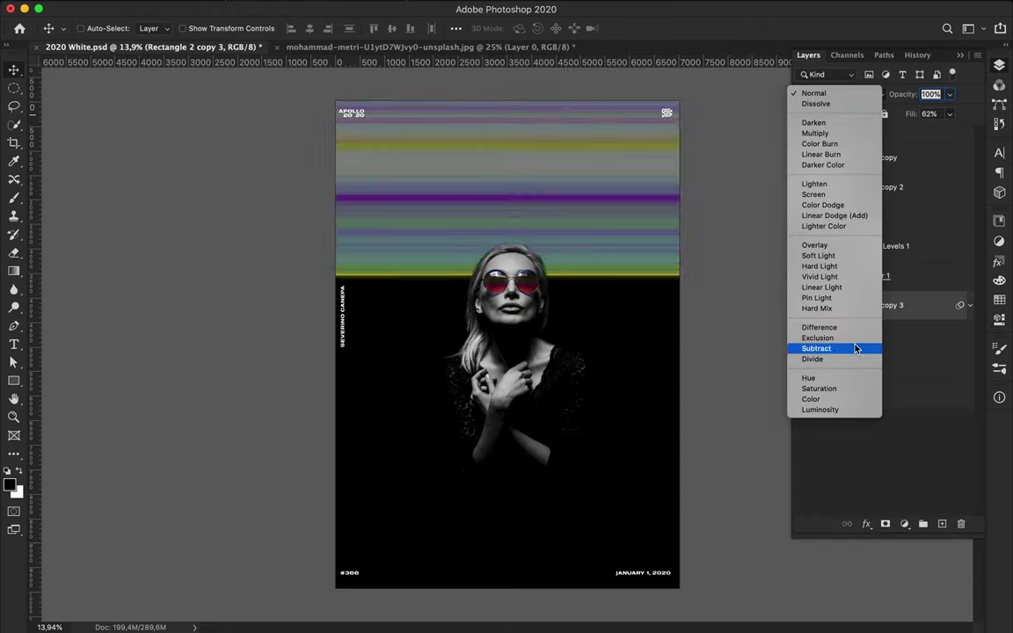
pyautogui.press('Escape')
pyautogui.hotkey('ctrl', 's')
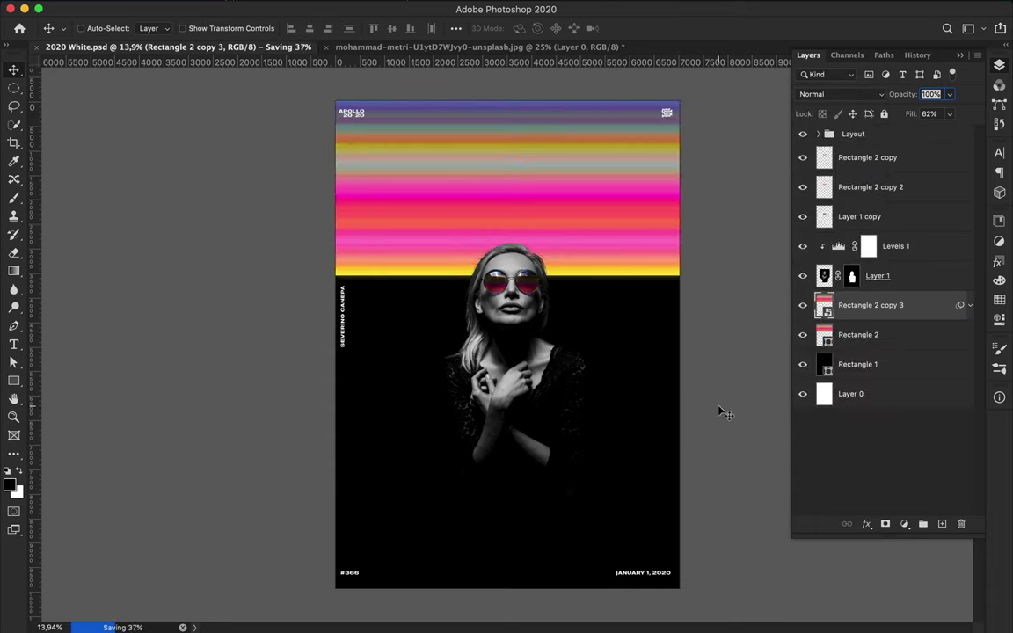
# - Change the poster's date text to JANUARY 9, 2020 and save the document
pyautogui.doubleClick(647, 573)
pyautogui.write('9')
pyautogui.click(350, 572)
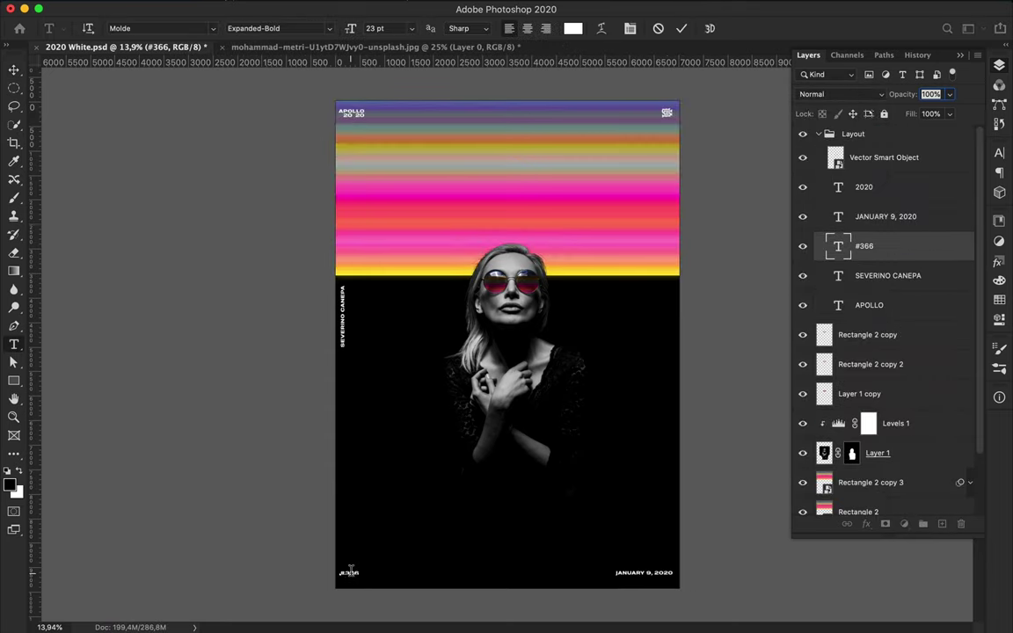
pyautogui.hotkey('ctrl', 's')
pyautogui.click(708, 9)
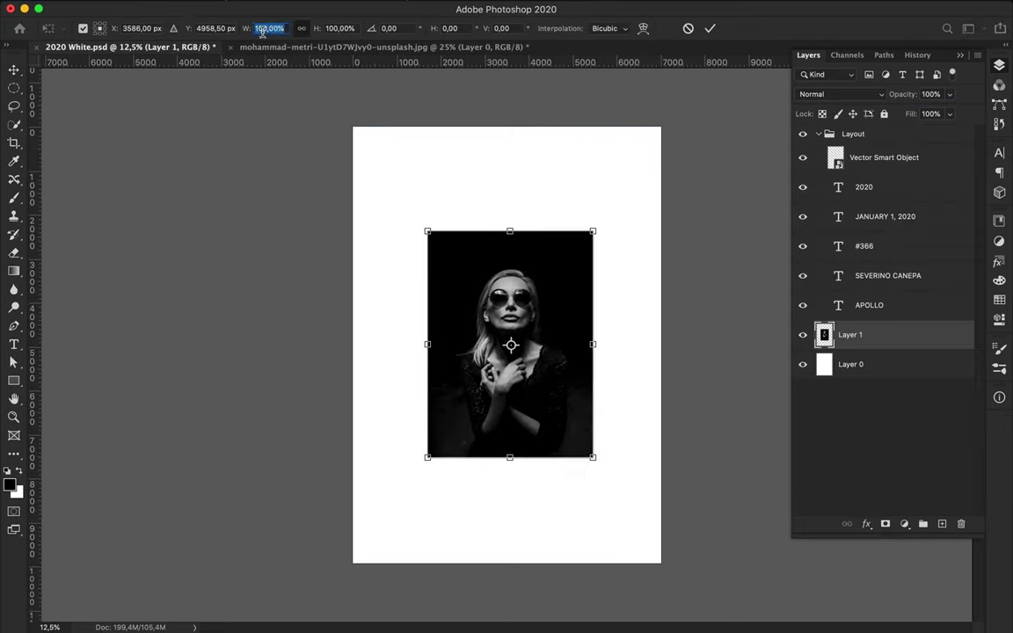
# - Scale the woman's photo on Layer 1 to 120%
pyautogui.write('120')
pyautogui.press('Return')
pyautogui.press('Return')
# - Draw a black rectangle of about 7132 × 10189 px above Layer 0, covering the whole poster behind the photo
pyautogui.press('i')
pyautogui.click(877, 373)
pyautogui.press('u')
pyautogui.moveTo(350, 123); pyautogui.dragTo(665, 571)
pyautogui.scroll(6, 575, 337)
pyautogui.scroll(-3, 569, 337)
pyautogui.press('v')
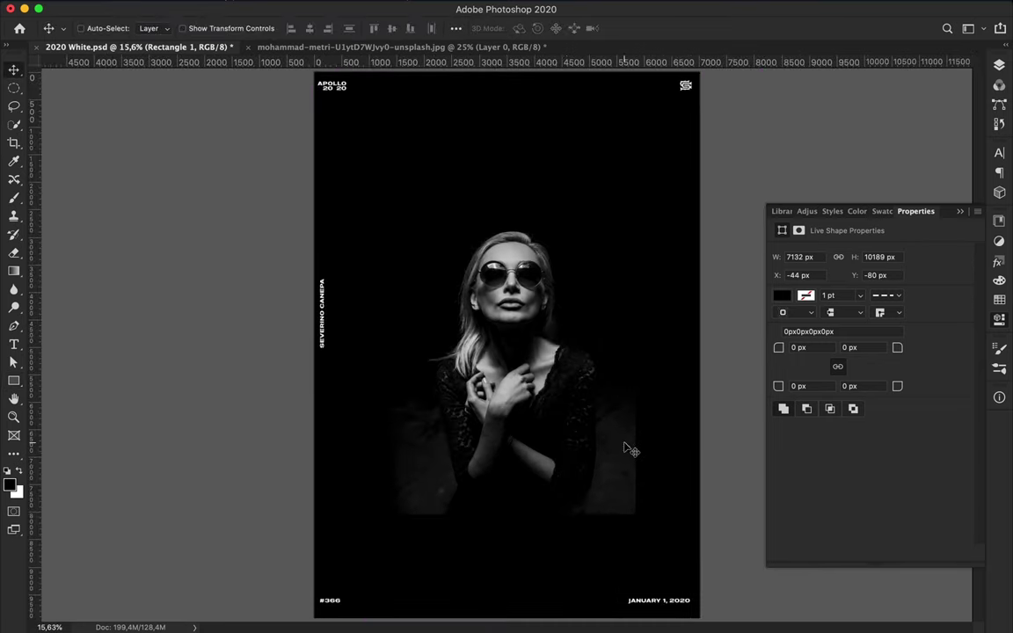
# - Add a Levels adjustment clipped to Layer 1 with the black input at 5 and the white input at 249
pyautogui.press('e')
pyautogui.keyDown('super'); pyautogui.click(625, 444); pyautogui.keyUp('super')
pyautogui.click(103, 27)
pyautogui.click(259, 15)
pyautogui.press('v')
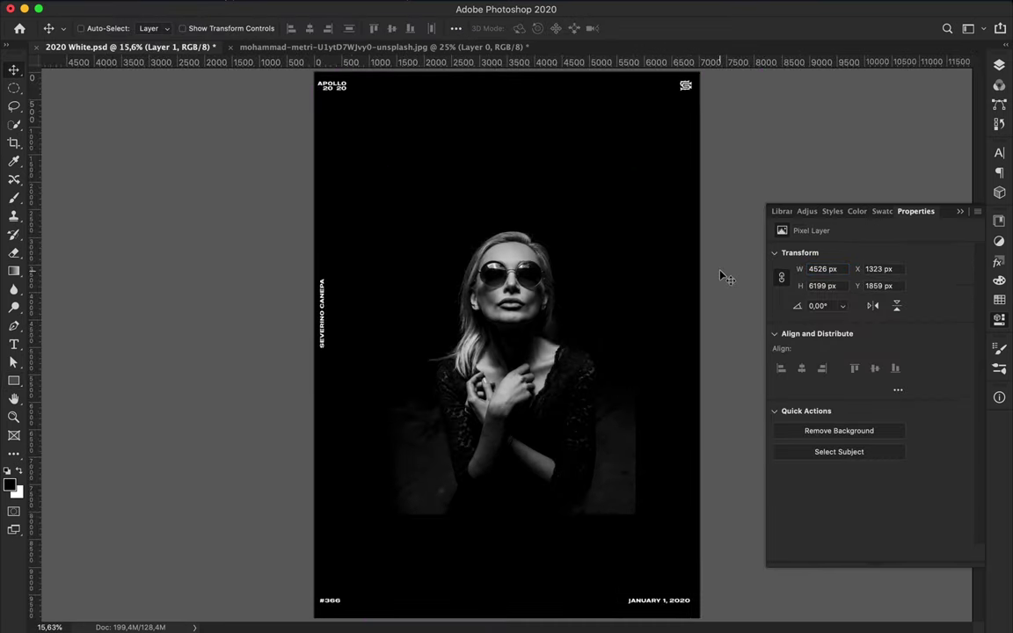
pyautogui.scroll(7, 633, 320)
pyautogui.press('F7')
pyautogui.click(905, 526)
pyautogui.click(919, 573)
pyautogui.moveTo(796, 360); pyautogui.dragTo(803, 362)
pyautogui.moveTo(966, 361)
pyautogui.mouseDown()
pyautogui.moveTo(946, 358)
pyautogui.moveTo(964, 364)
pyautogui.mouseUp()
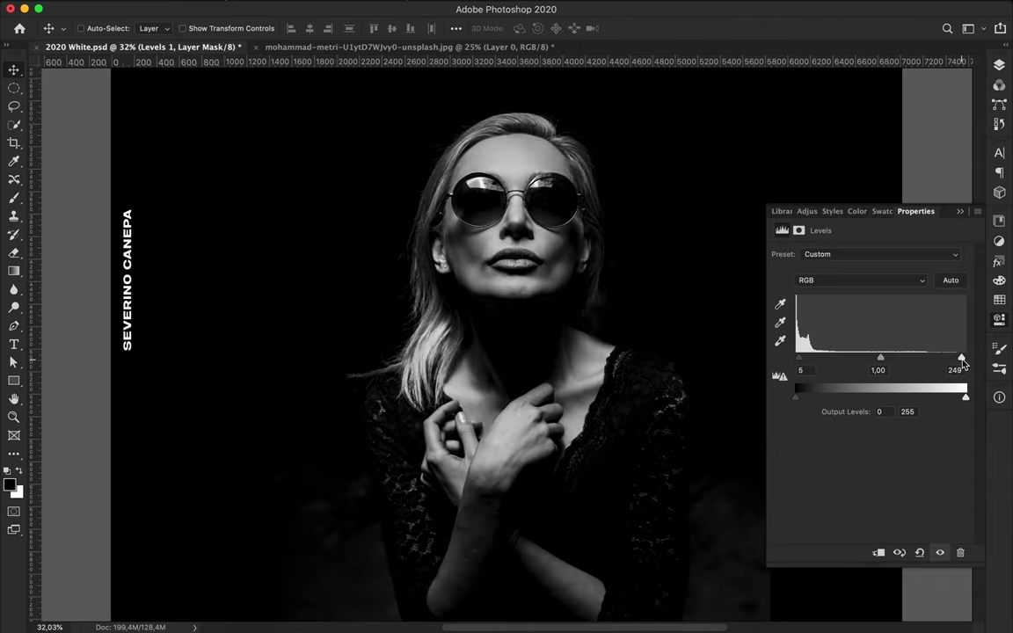
pyautogui.press('F7')
pyautogui.scroll(-2, 598, 497)
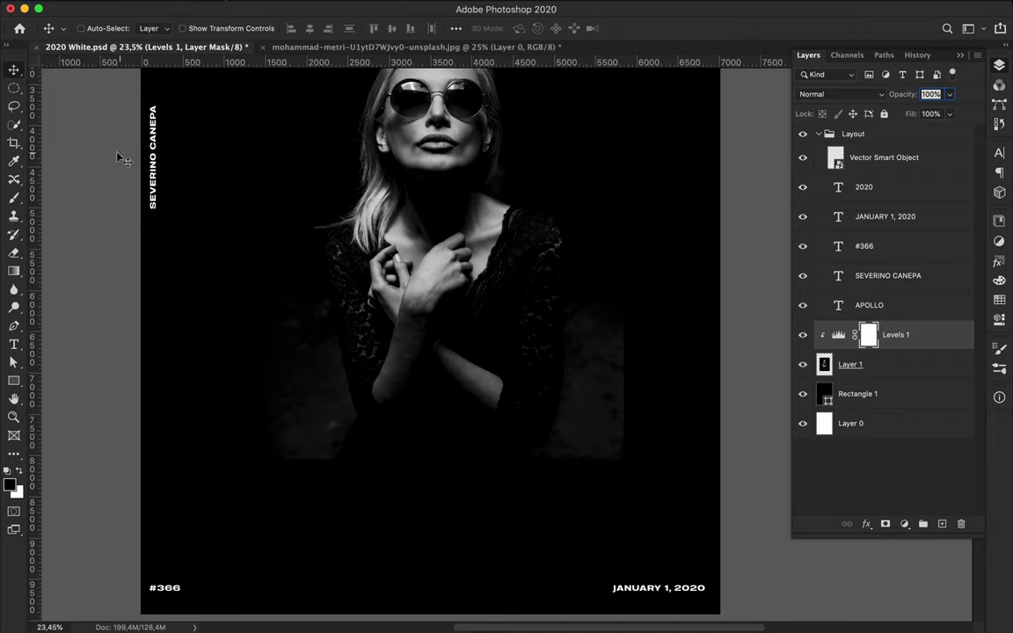
pyautogui.rightClick(14, 180)
pyautogui.click(79, 199)
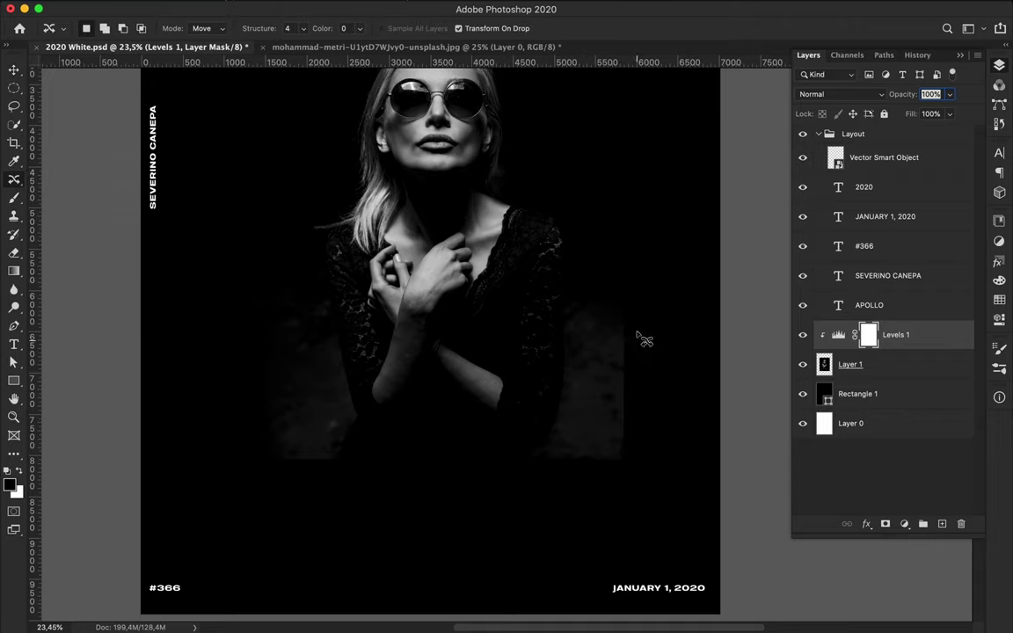
pyautogui.moveTo(720, 465); pyautogui.dragTo(624, 269)
pyautogui.moveTo(588, 400); pyautogui.dragTo(648, 394)
pyautogui.press('Return')
pyautogui.press('Return')
# - Try to extend the photo's background beside the woman's arm on Layer 1 with the Content-Aware Move tool
pyautogui.click(851, 364)
pyautogui.moveTo(589, 322)
pyautogui.mouseDown()
pyautogui.moveTo(590, 358)
pyautogui.moveTo(592, 322)
pyautogui.mouseUp()
pyautogui.moveTo(596, 404); pyautogui.dragTo(633, 413)
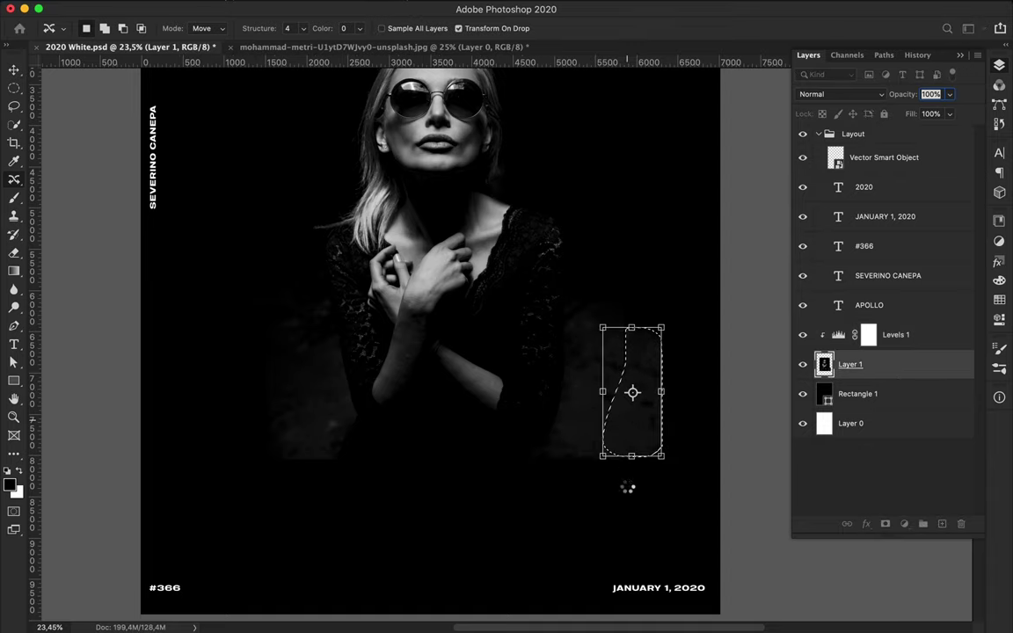
pyautogui.press('Return')
pyautogui.scroll(2, 651, 383)
pyautogui.moveTo(667, 480); pyautogui.dragTo(677, 317)
pyautogui.moveTo(617, 369); pyautogui.dragTo(694, 371)
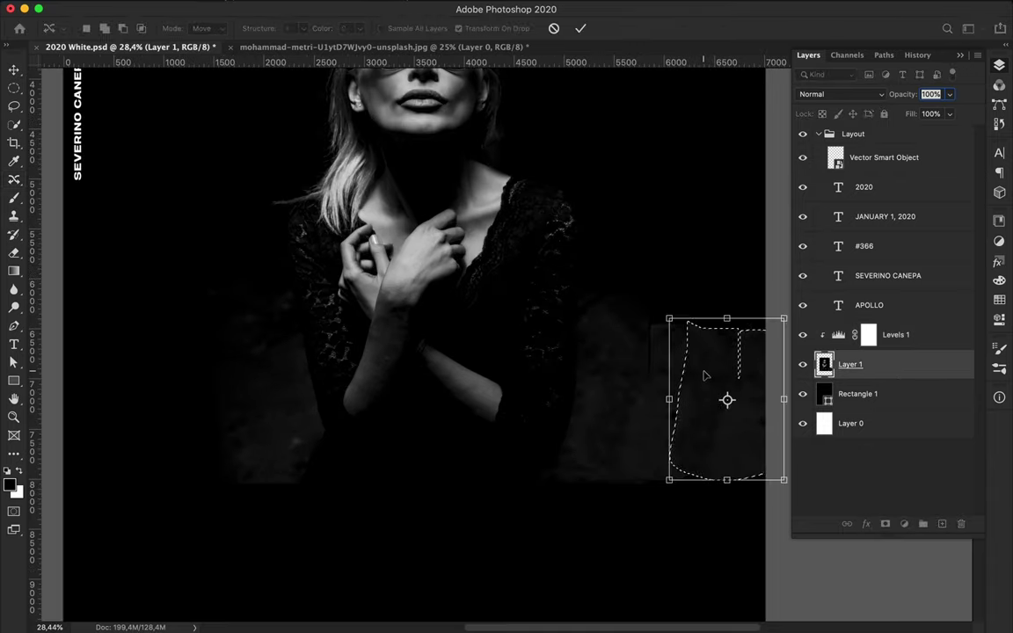
pyautogui.press('Return')
pyautogui.press('m')
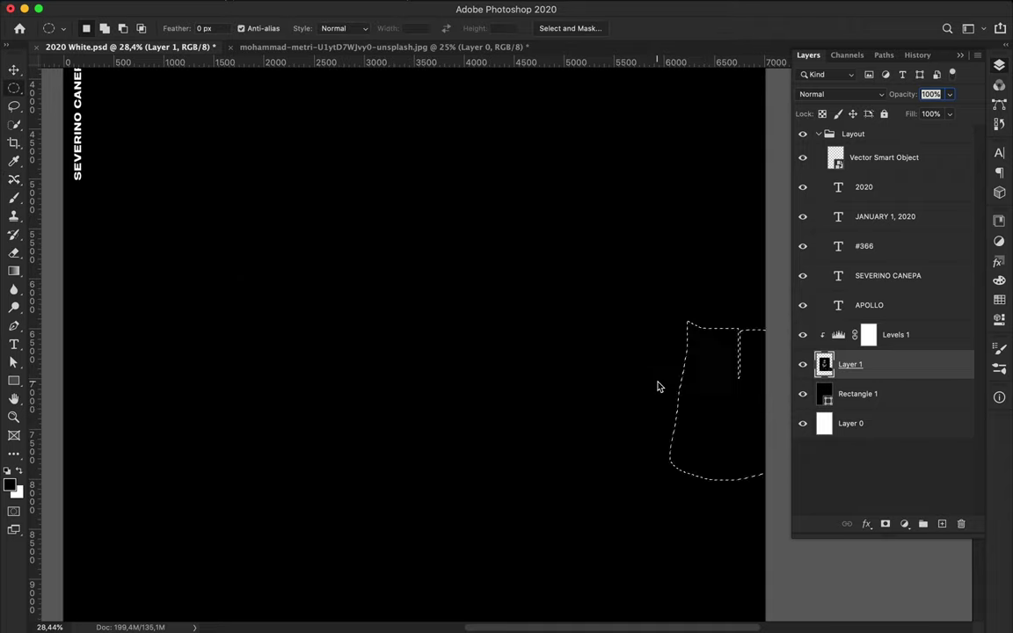
# - Undo the content-aware moves on Layer 1 and clear the selection
pyautogui.press('super+z')
pyautogui.press('super+z')
pyautogui.press('super+z')
pyautogui.press('v')
pyautogui.press('super+d')
# - Erase the grey photo background on both sides of the woman's arms on Layer 1 with a soft 332 px eraser
pyautogui.scroll(-4, 691, 392)
pyautogui.press('e')
pyautogui.click(102, 29)
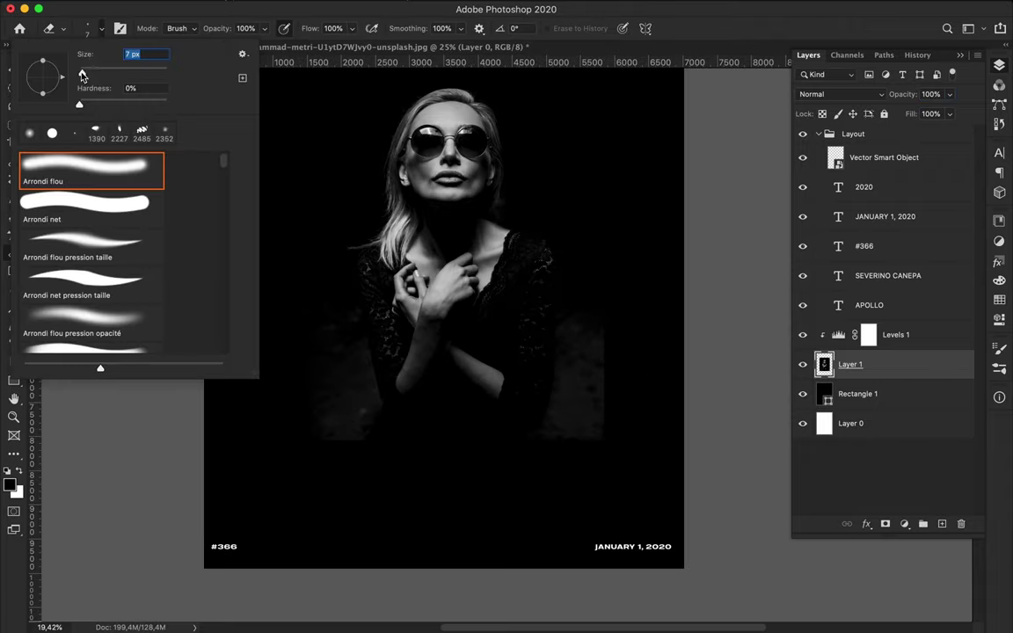
pyautogui.press('Return')
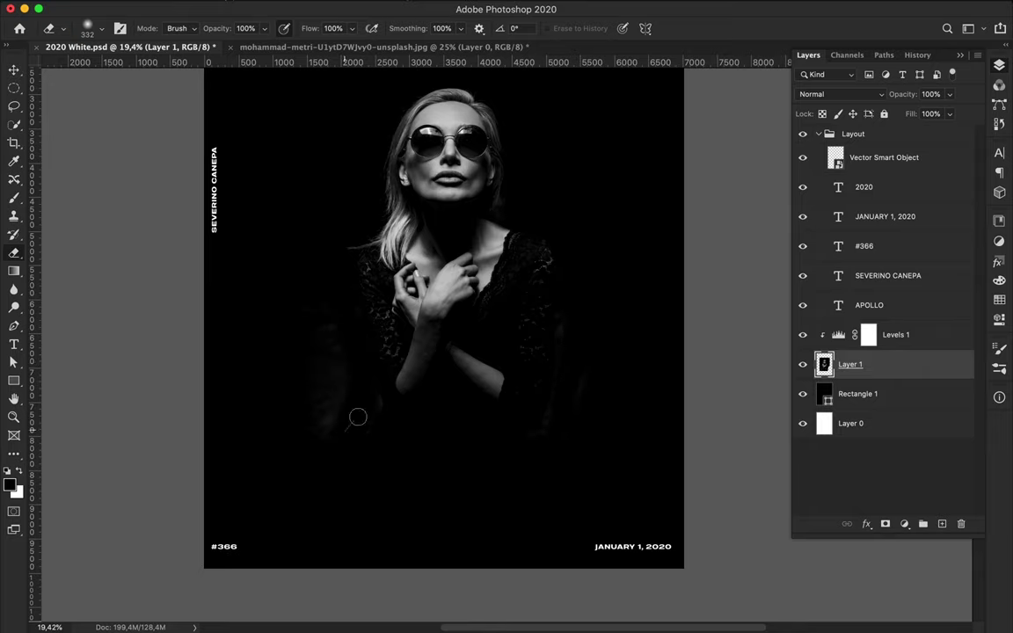
# - Erase the remaining background patches beside the arms with a 508 px eraser, hiding Rectangle 1 while erasing and showing it again
pyautogui.click(803, 396)
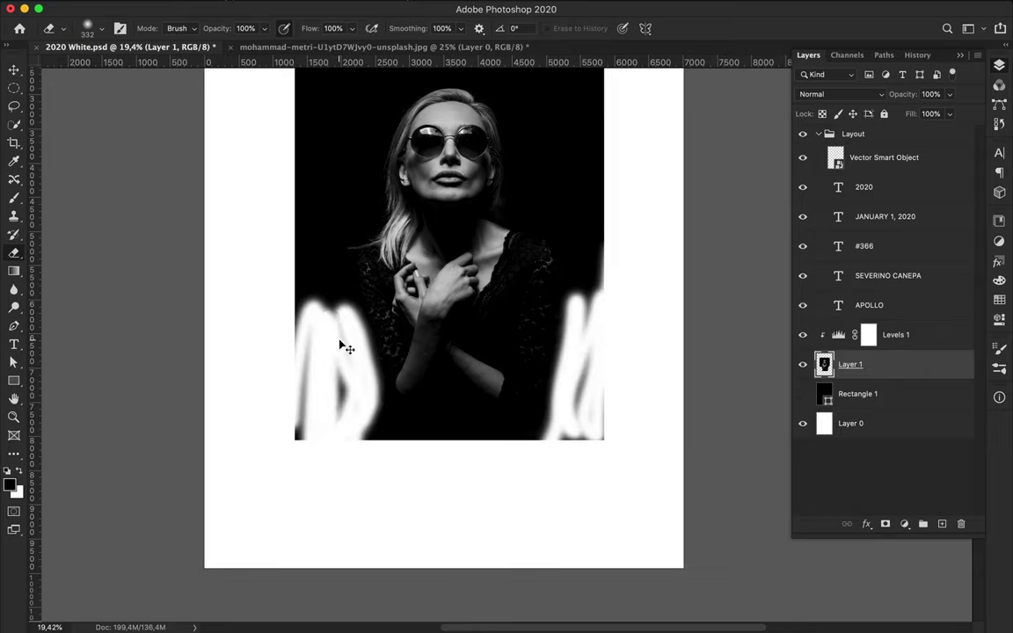
pyautogui.press('super+z')
pyautogui.press('super+z')
pyautogui.press('super+shift+z')
pyautogui.moveTo(329, 316)
pyautogui.mouseDown()
pyautogui.moveTo(360, 411)
pyautogui.moveTo(280, 357)
pyautogui.moveTo(291, 327)
pyautogui.mouseUp()
pyautogui.rightClick(332, 424)
pyautogui.doubleClick(381, 391)
pyautogui.moveTo(587, 368); pyautogui.dragTo(600, 333)
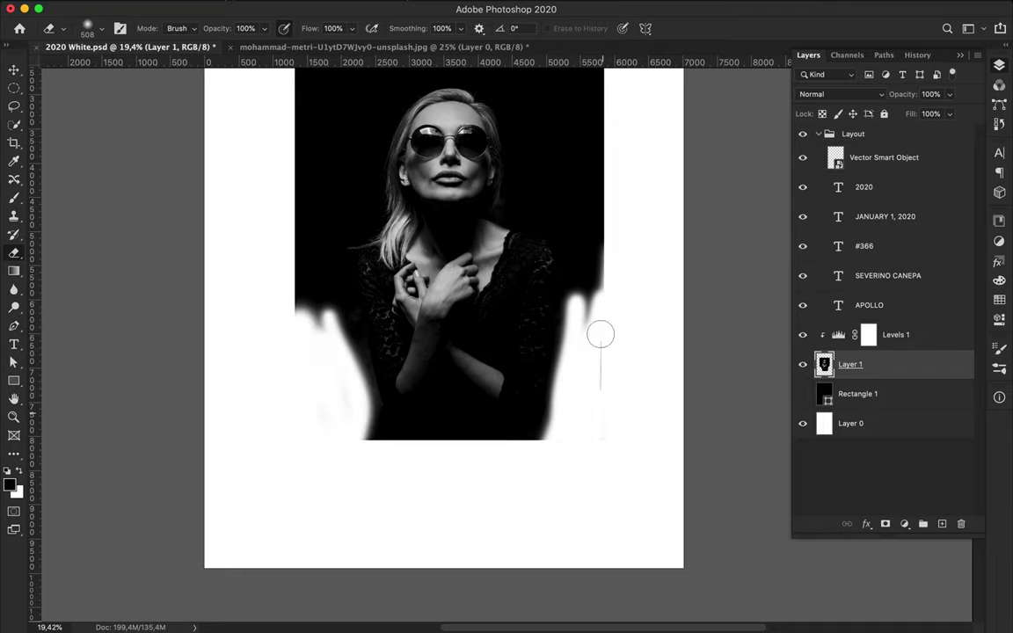
pyautogui.click(802, 395)
pyautogui.press('v')
# - Select the woman's head, hair and neck on Layer 1 with the Quick Selection tool
pyautogui.scroll(-2, 607, 321)
pyautogui.scroll(4, 607, 308)
pyautogui.scroll(6, 594, 259)
pyautogui.press('w')
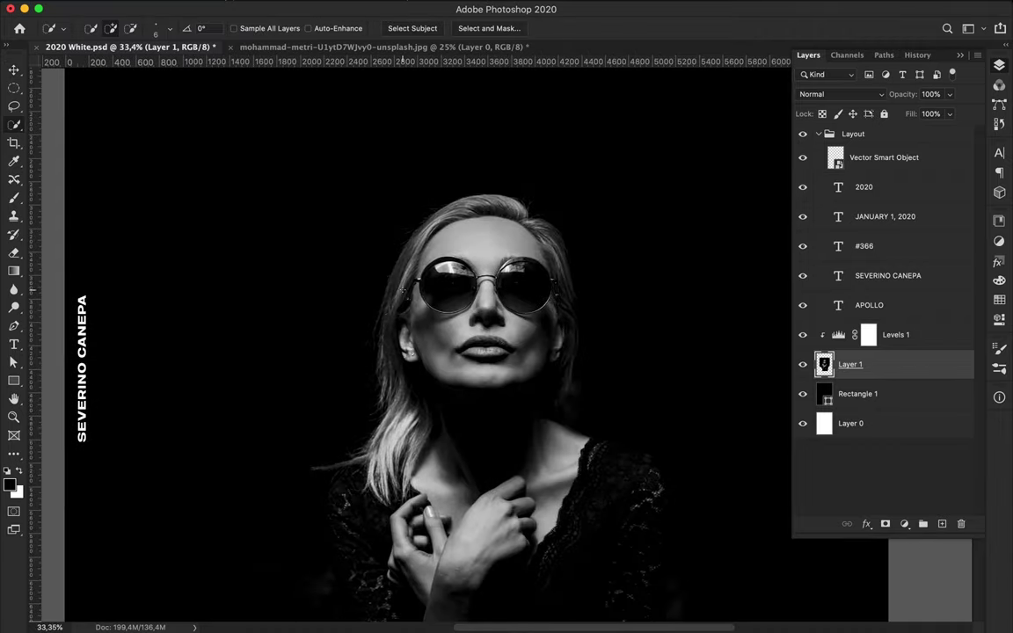
pyautogui.moveTo(553, 356)
pyautogui.mouseDown()
pyautogui.moveTo(565, 336)
pyautogui.moveTo(563, 264)
pyautogui.mouseUp()
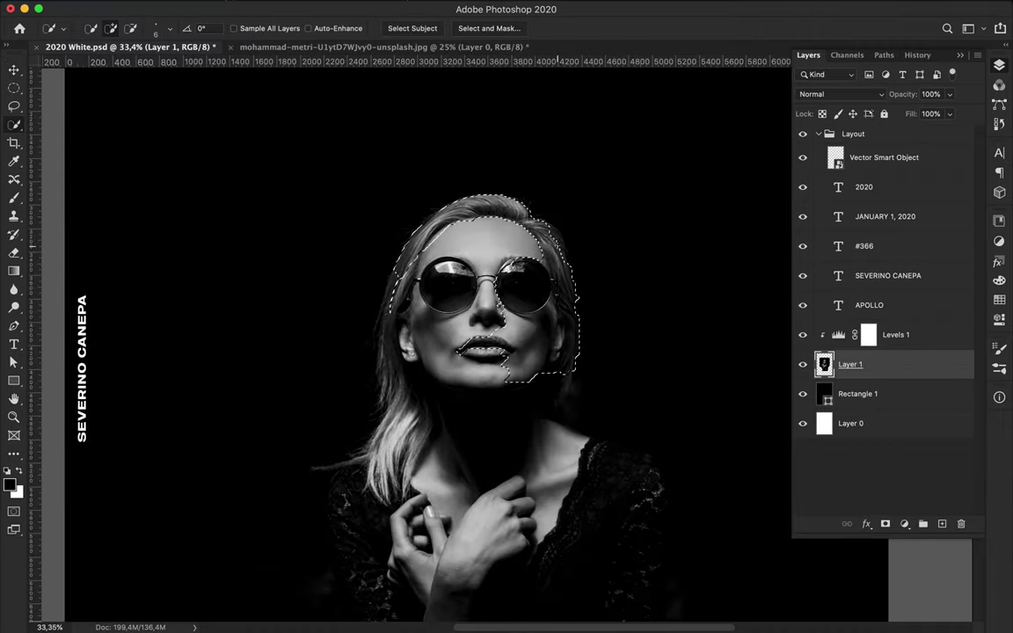
pyautogui.moveTo(479, 343); pyautogui.dragTo(400, 361)
pyautogui.moveTo(414, 254); pyautogui.dragTo(492, 448)
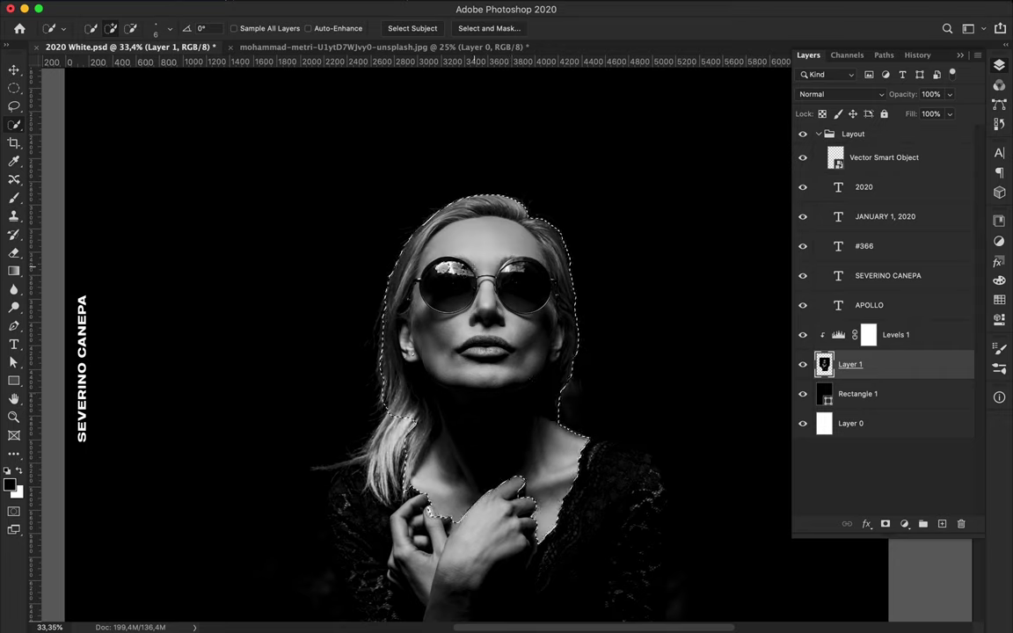
# - Add a layer mask to Layer 1 from the selection and open it in Select and Mask
pyautogui.scroll(4, 506, 123)
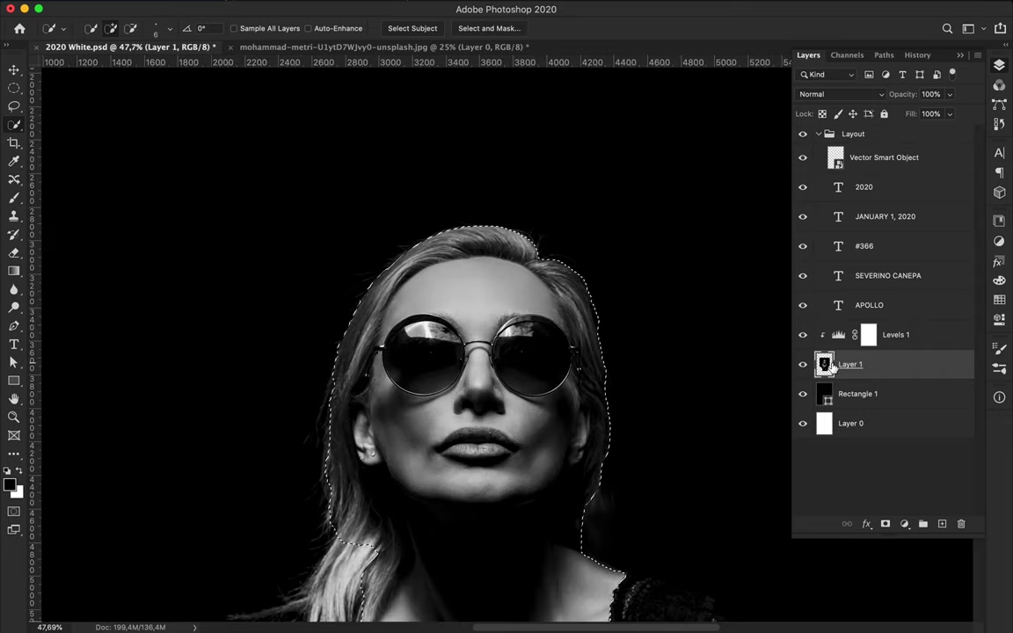
pyautogui.click(413, 29)
pyautogui.click(607, 222)
pyautogui.scroll(3, 607, 221)
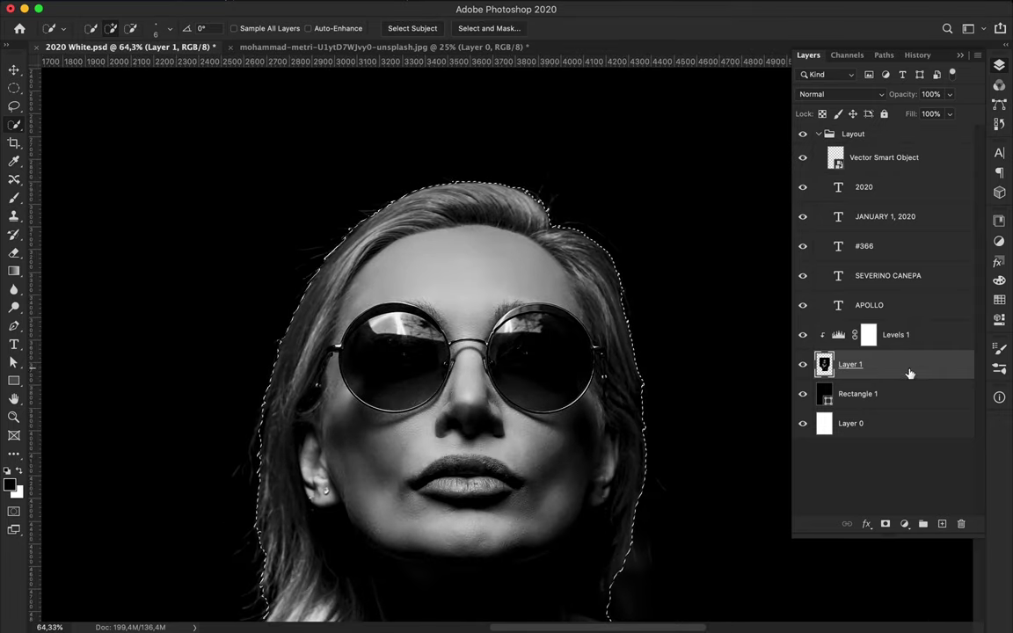
pyautogui.click(886, 524)
pyautogui.doubleClick(853, 366)
pyautogui.click(906, 381)
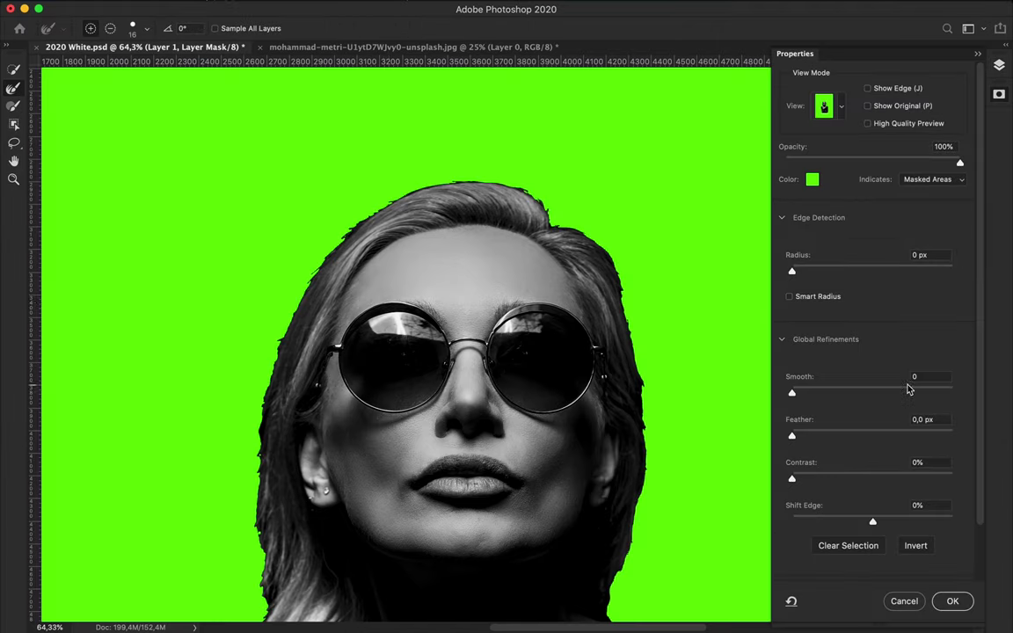
# - Refine the hair edge over the crown and down both sides with a 44 px Refine Edge brush
pyautogui.click(14, 90)
pyautogui.click(134, 28)
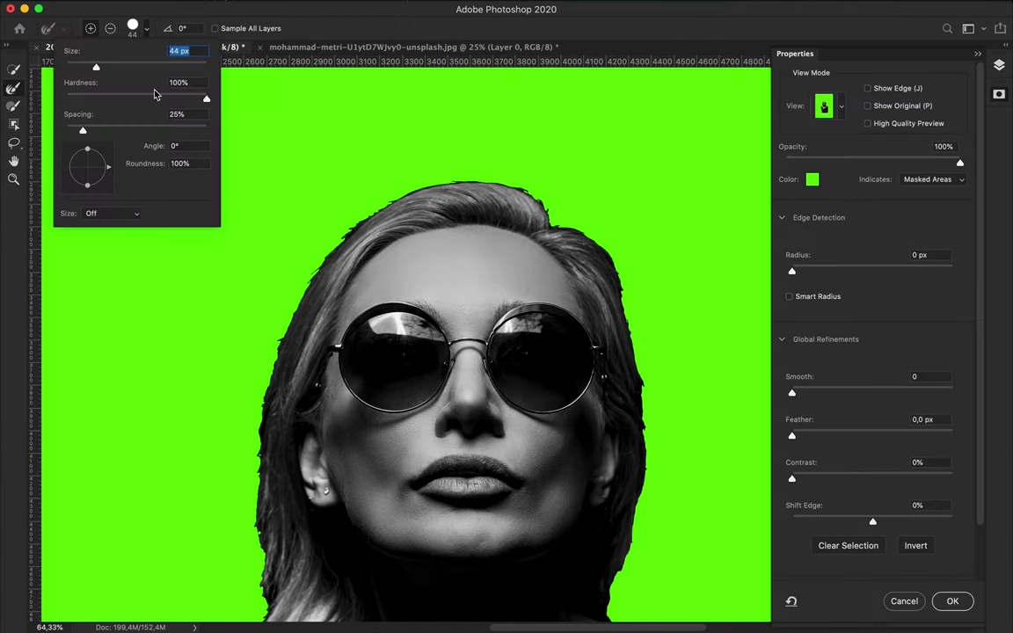
pyautogui.moveTo(326, 264)
pyautogui.mouseDown()
pyautogui.moveTo(398, 199)
pyautogui.moveTo(445, 183)
pyautogui.mouseUp()
pyautogui.moveTo(344, 244); pyautogui.dragTo(278, 363)
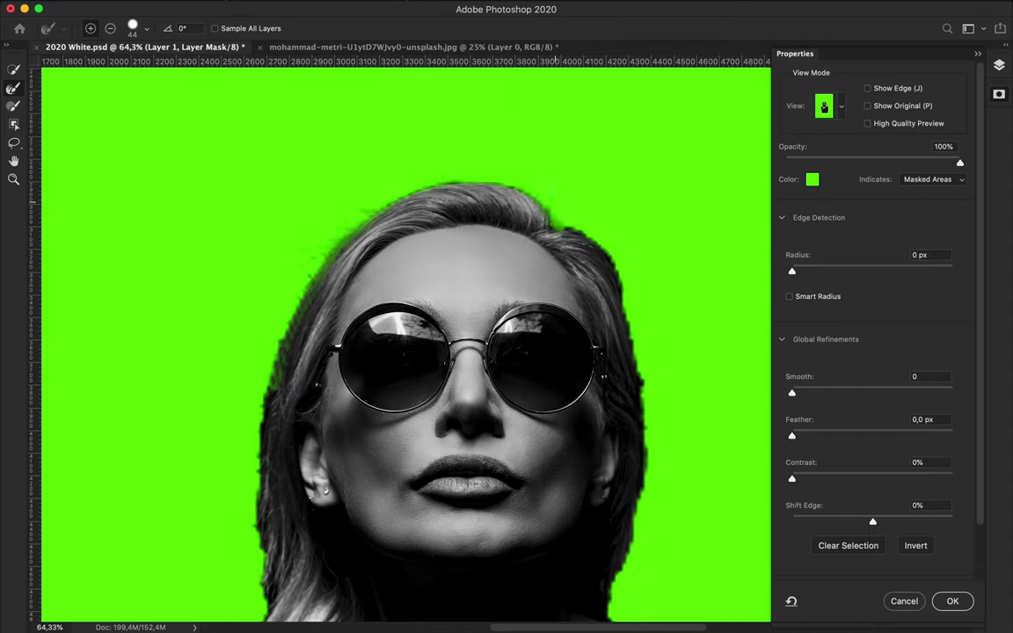
pyautogui.moveTo(598, 250); pyautogui.dragTo(620, 327)
pyautogui.scroll(-1, 620, 334)
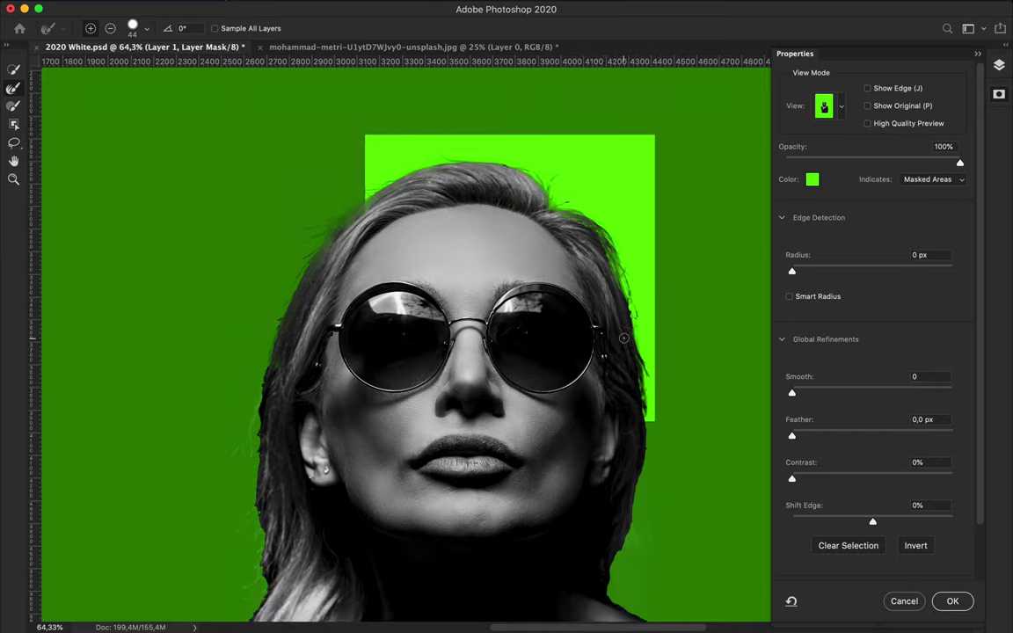
# - Refine the hair outline beside the cheeks and ears on both sides with the 44 px Refine Edge brush
pyautogui.scroll(4, 630, 334)
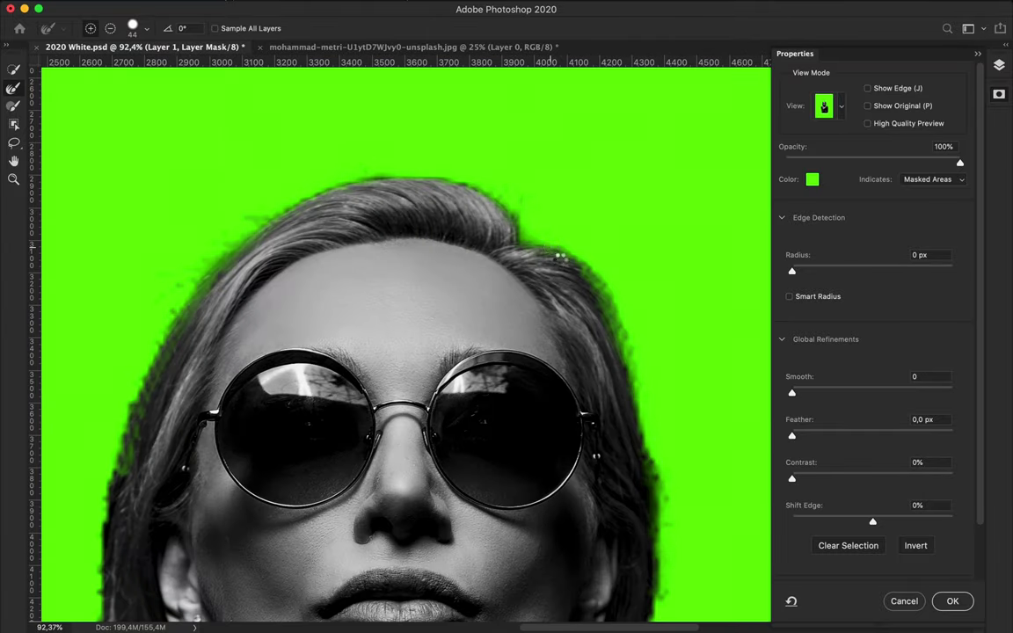
pyautogui.scroll(-1, 658, 587)
pyautogui.scroll(-5, 405, 343)
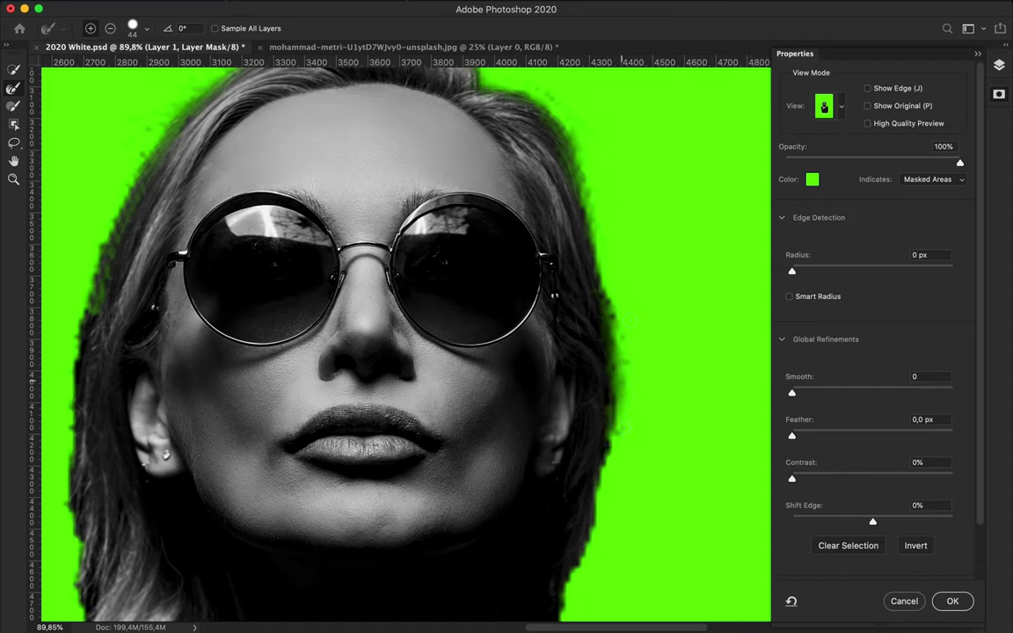
pyautogui.hscroll(-5, 519, 519)
pyautogui.moveTo(266, 501)
pyautogui.mouseDown()
pyautogui.moveTo(264, 387)
pyautogui.moveTo(306, 217)
pyautogui.mouseUp()
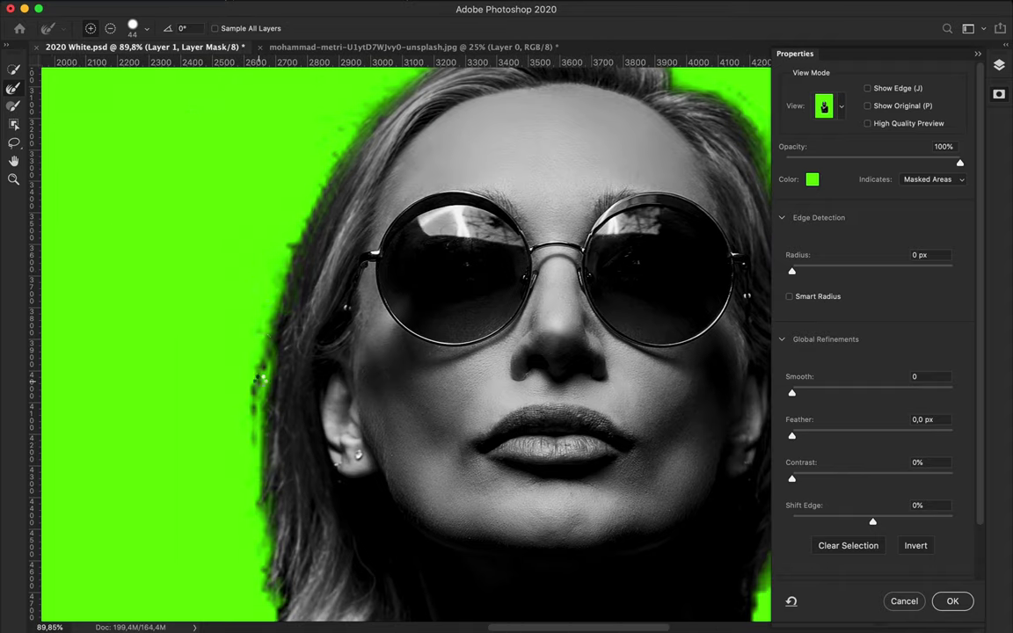
pyautogui.scroll(2, 261, 163)
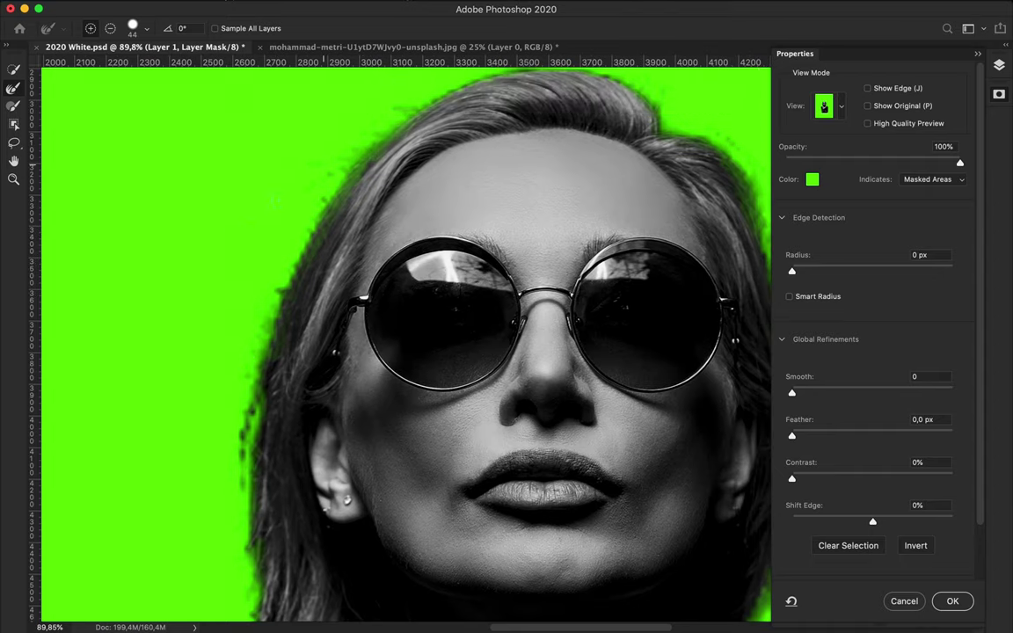
# - Refine the hair outline on the image's left side with a 93 px Refine Edge brush and apply the mask refinement
pyautogui.click(147, 29)
pyautogui.moveTo(129, 66); pyautogui.dragTo(140, 66)
pyautogui.moveTo(346, 132); pyautogui.dragTo(248, 301)
pyautogui.moveTo(348, 180)
pyautogui.mouseDown()
pyautogui.moveTo(250, 388)
pyautogui.moveTo(244, 422)
pyautogui.mouseUp()
pyautogui.moveTo(248, 365)
pyautogui.mouseDown()
pyautogui.moveTo(267, 351)
pyautogui.moveTo(255, 378)
pyautogui.mouseUp()
pyautogui.moveTo(339, 162); pyautogui.dragTo(308, 206)
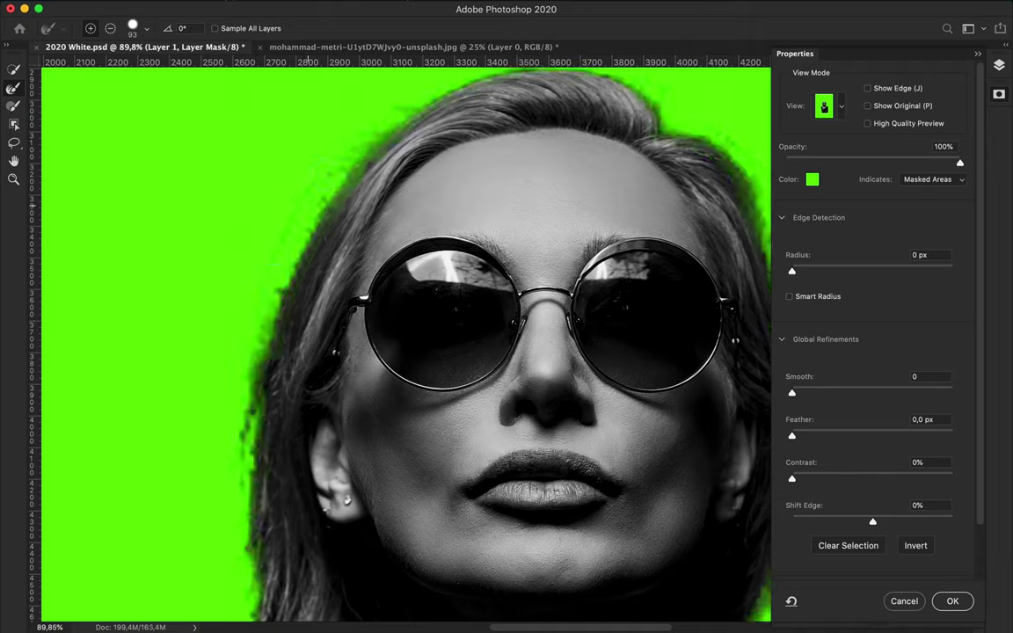
pyautogui.moveTo(960, 163)
pyautogui.mouseDown()
pyautogui.moveTo(787, 163)
pyautogui.moveTo(963, 167)
pyautogui.mouseUp()
pyautogui.press('super+0')
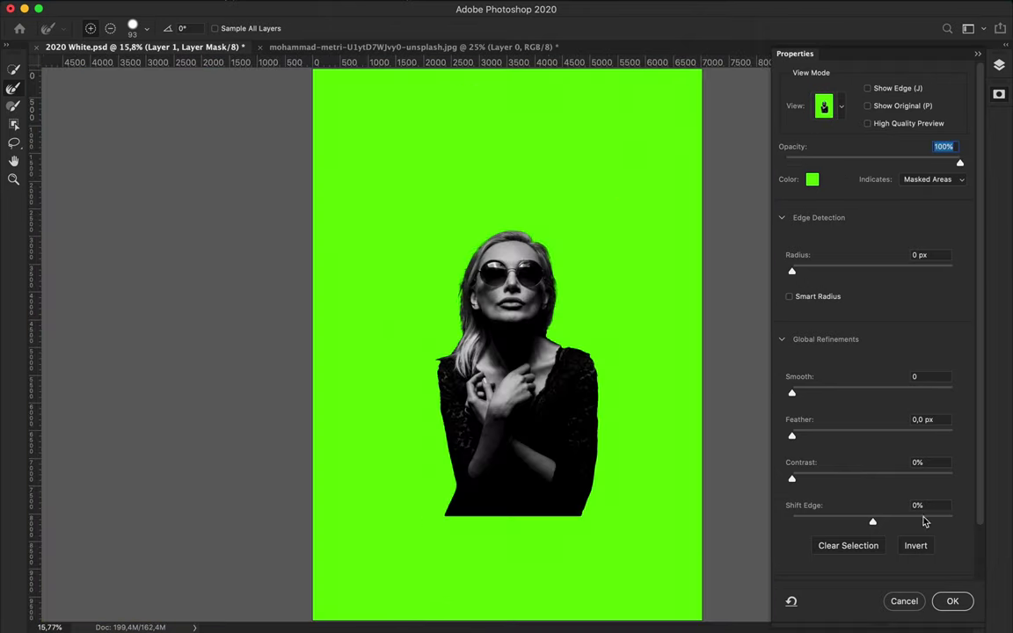
pyautogui.click(952, 602)
# - Collapse the Layout group and add an empty layer above the Levels 1 adjustment
pyautogui.press('v')
pyautogui.press('super+0')
pyautogui.click(1000, 65)
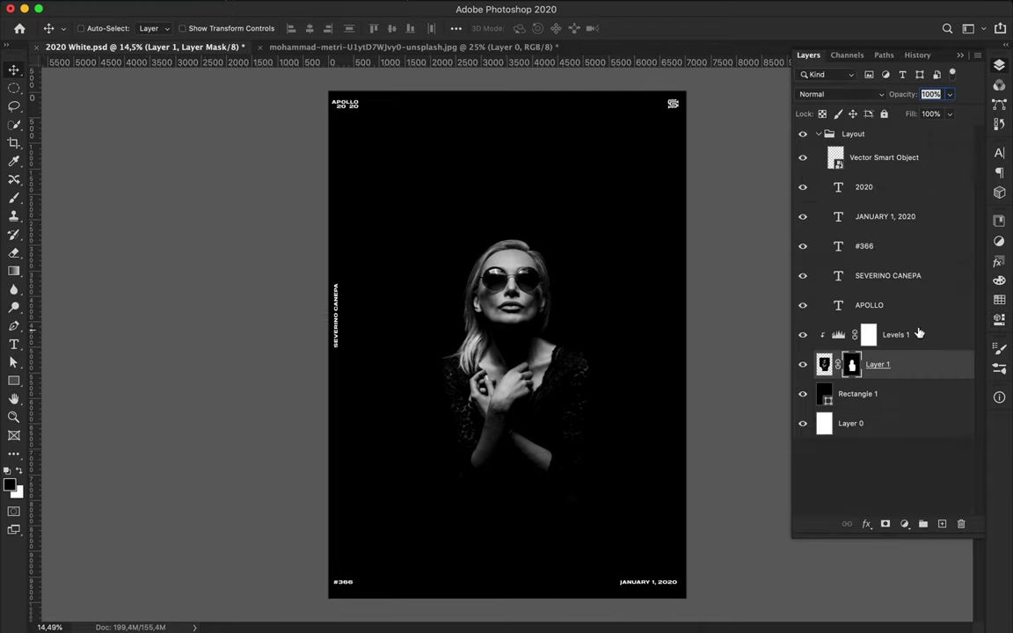
pyautogui.click(820, 137)
pyautogui.click(915, 161)
pyautogui.click(943, 526)
# - Draw a rectangle filled with #1c9ed5 across the full width of the poster's upper part
pyautogui.press('m')
pyautogui.press('u')
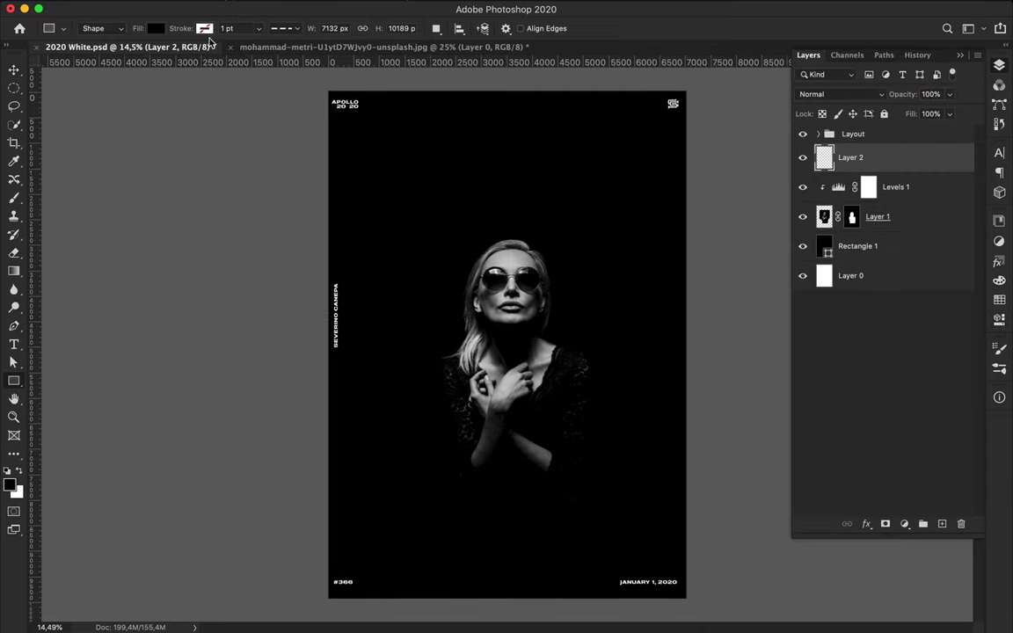
pyautogui.click(156, 29)
pyautogui.click(242, 55)
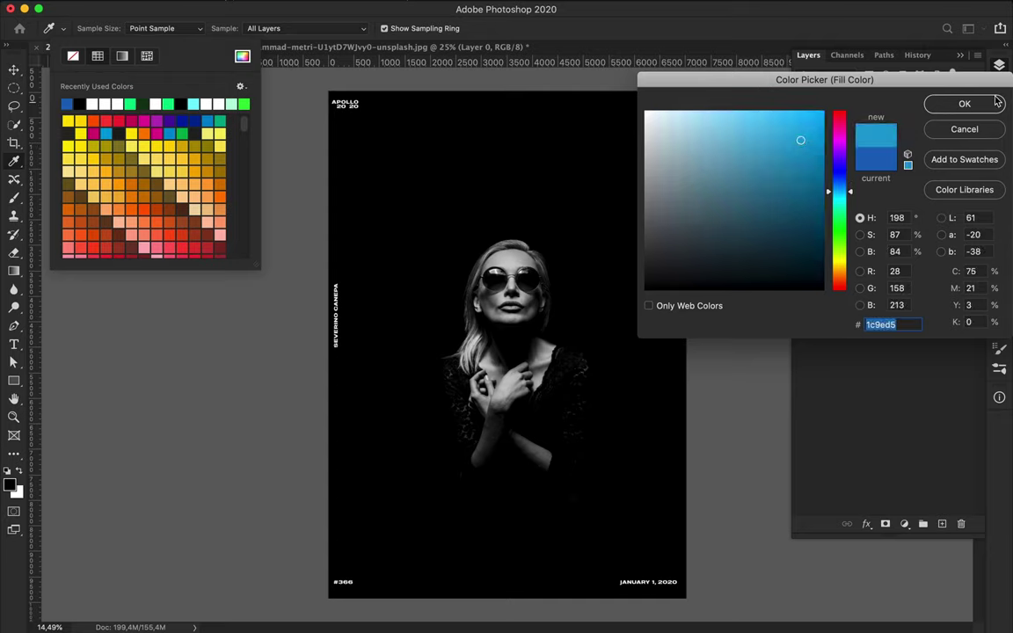
pyautogui.click(998, 102)
pyautogui.moveTo(325, 85)
pyautogui.mouseDown()
pyautogui.moveTo(620, 265)
pyautogui.moveTo(704, 286)
pyautogui.mouseUp()
# - Move the blue rectangle directly beneath Layer 1 in the layer stack
pyautogui.press('v')
pyautogui.click(999, 65)
pyautogui.moveTo(919, 164); pyautogui.dragTo(919, 227)
# - Reopen the layer mask of Layer 1 in Select and Mask
pyautogui.scroll(5, 510, 211)
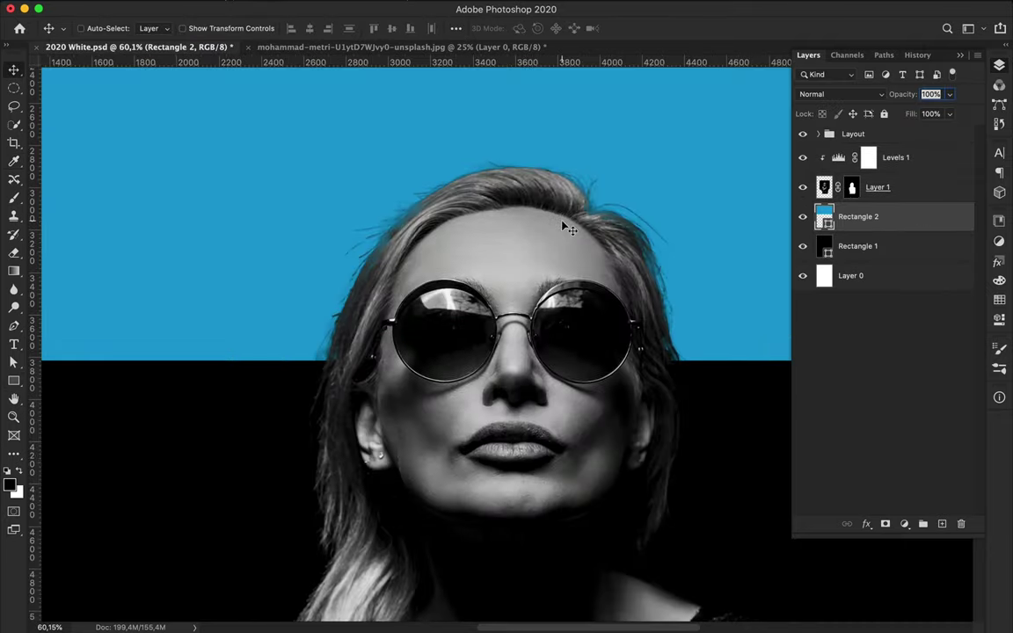
pyautogui.click(853, 187)
pyautogui.doubleClick(854, 188)
pyautogui.click(923, 377)
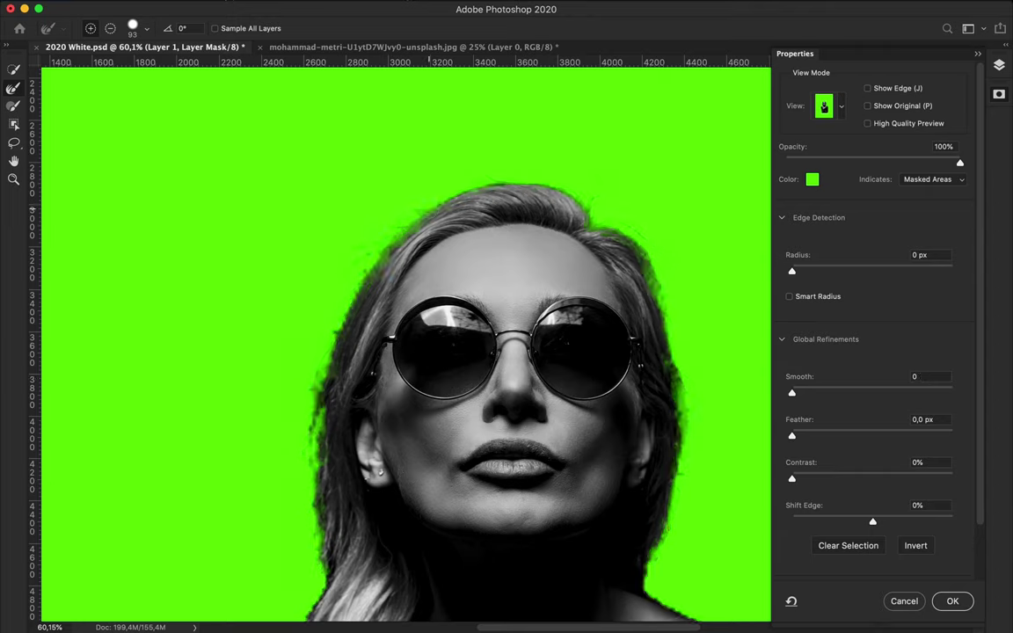
# - Try to paint in the stray hairs at the upper left of the head with the Brush tool
pyautogui.click(15, 105)
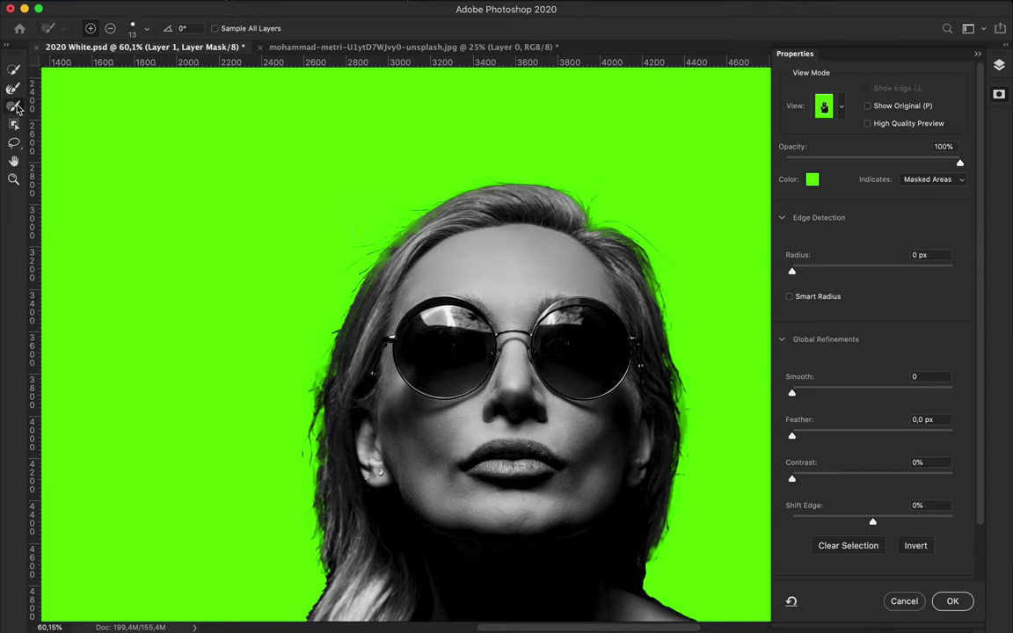
pyautogui.click(147, 29)
pyautogui.click(99, 67)
pyautogui.moveTo(334, 244); pyautogui.dragTo(375, 243)
pyautogui.press('super+z')
# - Refine the stray hairs at the upper left of the head with the 93 px Refine Edge brush and apply the refinement
pyautogui.click(13, 70)
pyautogui.click(13, 88)
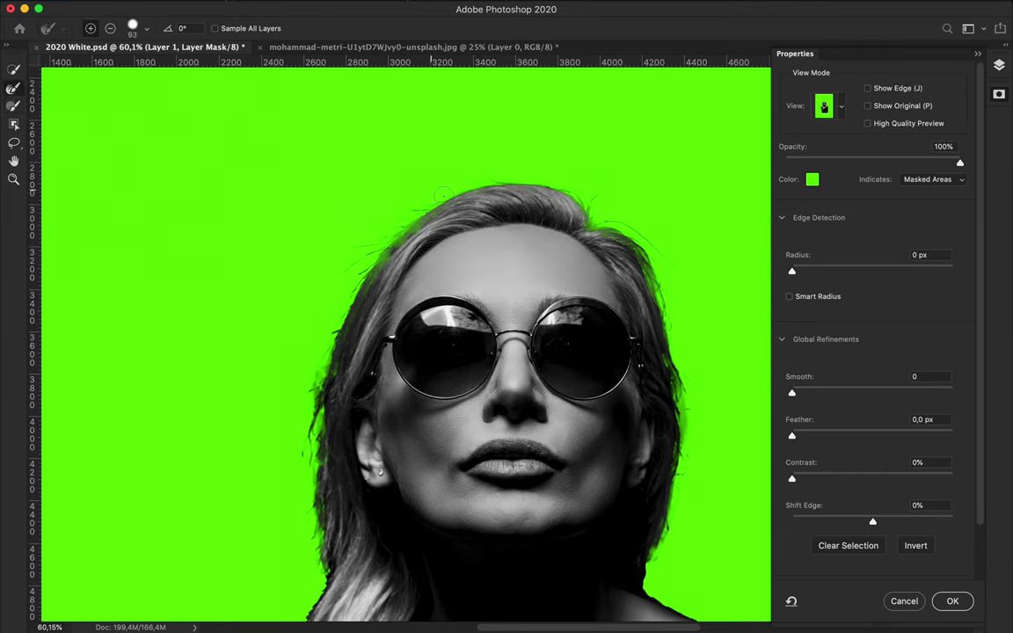
pyautogui.moveTo(438, 212); pyautogui.dragTo(368, 210)
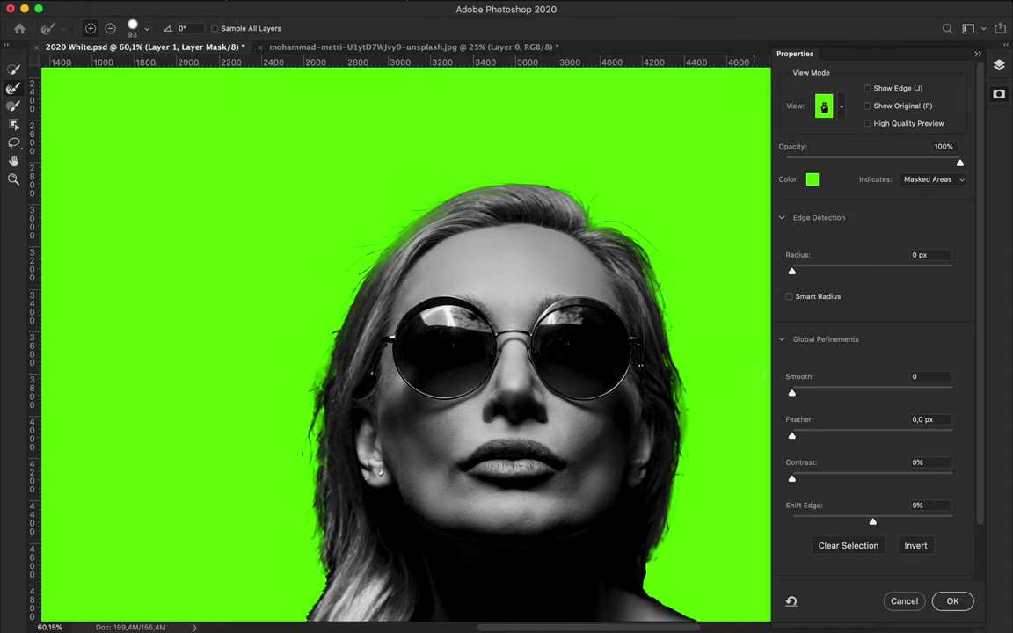
pyautogui.click(953, 601)
# - Open Layer 1's mask in Select and Mask again to work on the hair at the upper left of the head
pyautogui.press('super+minus')
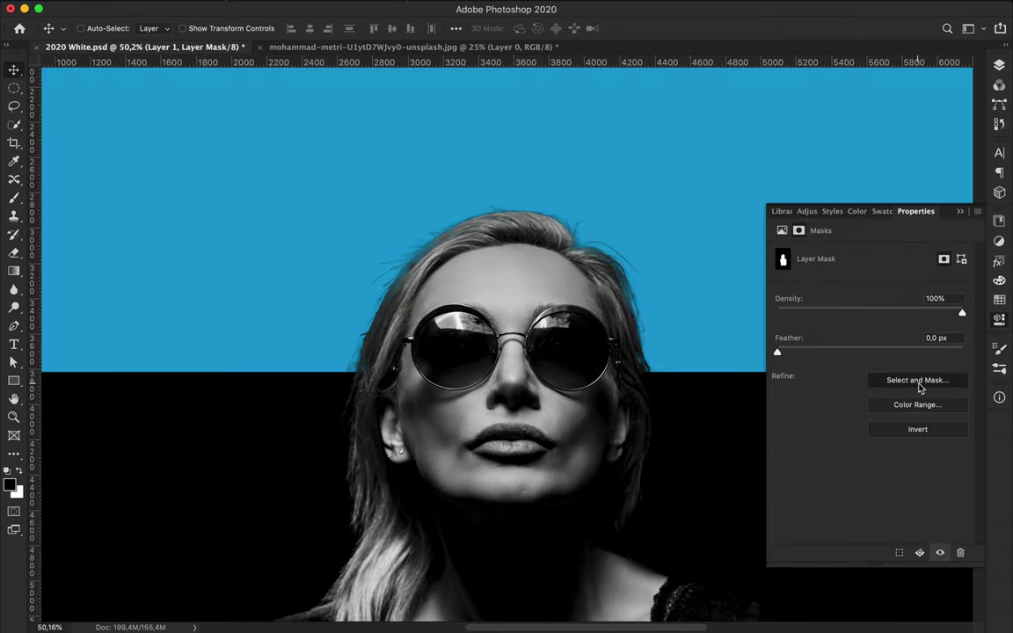
pyautogui.click(918, 380)
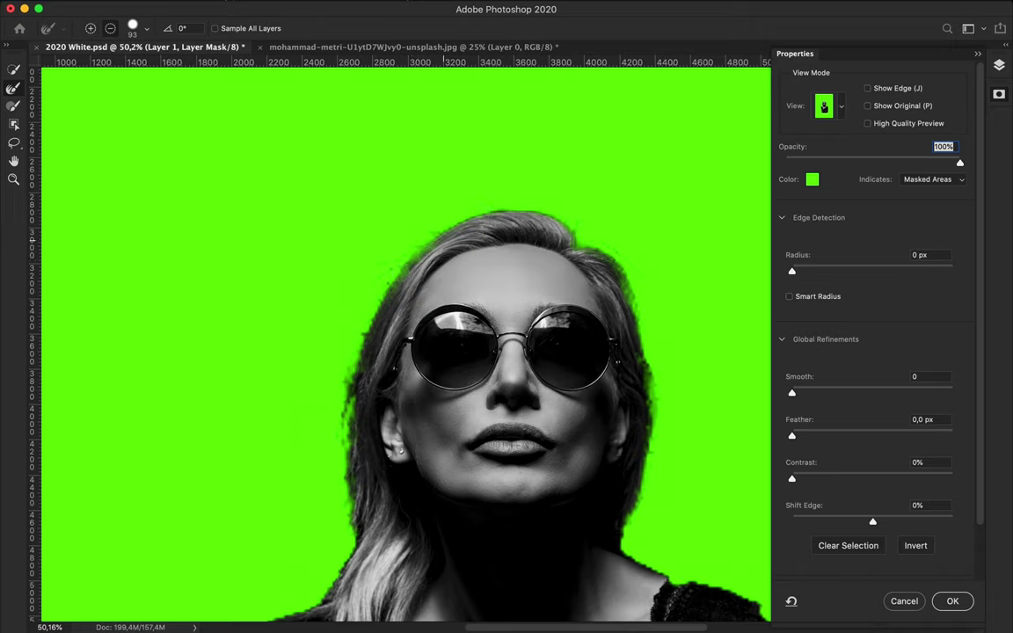
pyautogui.scroll(6, 363, 353)
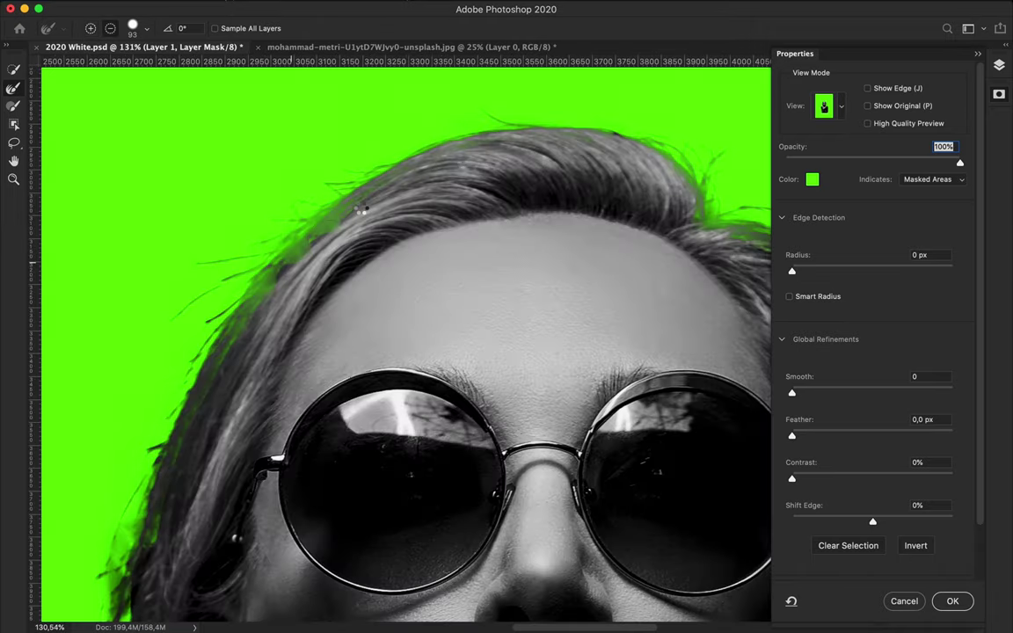
# - Try to repair the see-through hair at the upper left with the 93 px Refine Edge brush, adjusting its hardness and spacing
pyautogui.click(139, 28)
pyautogui.click(359, 200)
pyautogui.press('super+z')
pyautogui.moveTo(132, 545); pyautogui.dragTo(702, 209)
pyautogui.click(147, 28)
pyautogui.moveTo(167, 98); pyautogui.dragTo(206, 99)
pyautogui.moveTo(135, 130); pyautogui.dragTo(79, 131)
pyautogui.click(359, 200)
pyautogui.press('super+z')
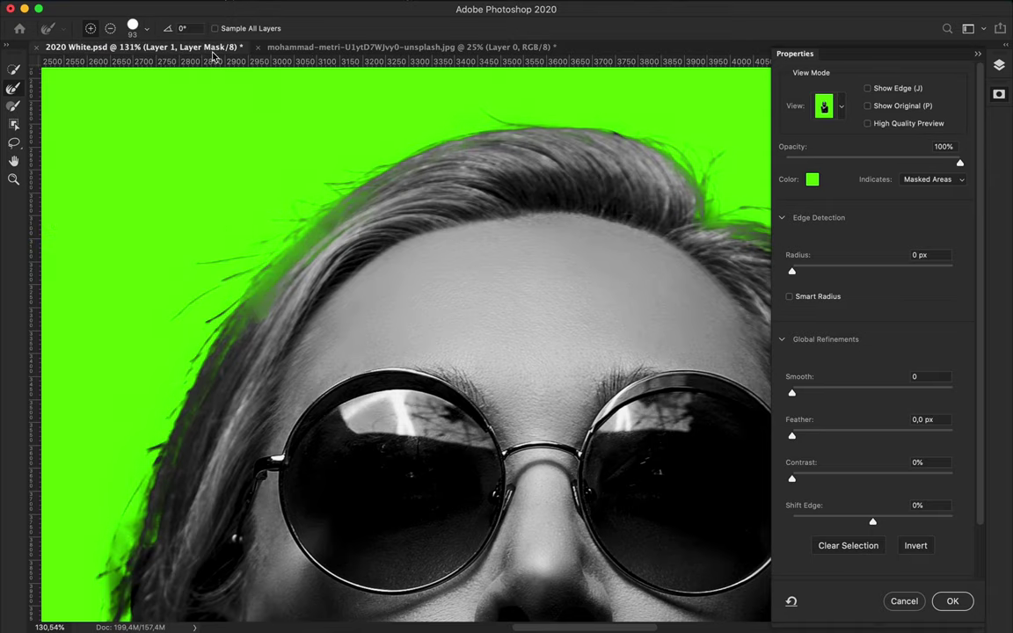
pyautogui.click(147, 32)
pyautogui.click(359, 201)
pyautogui.press('super+z')
pyautogui.moveTo(132, 545); pyautogui.dragTo(645, 145)
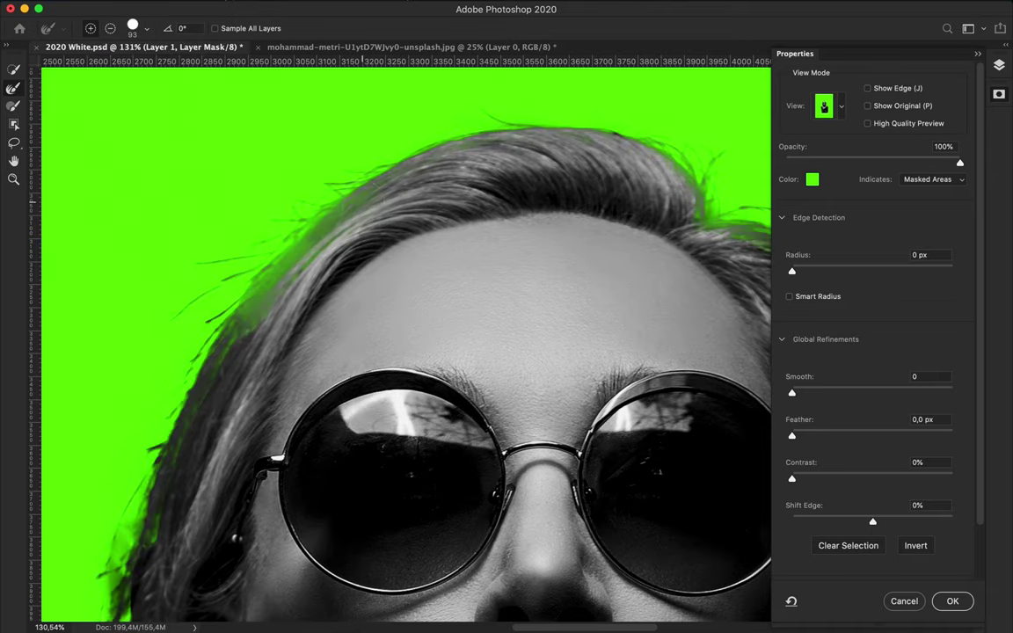
# - Restore the missing hair at the upper left with a size 60 Quick Selection brush, refine its edge and apply the mask
pyautogui.click(13, 70)
pyautogui.press('super+z')
pyautogui.moveTo(264, 299); pyautogui.dragTo(393, 188)
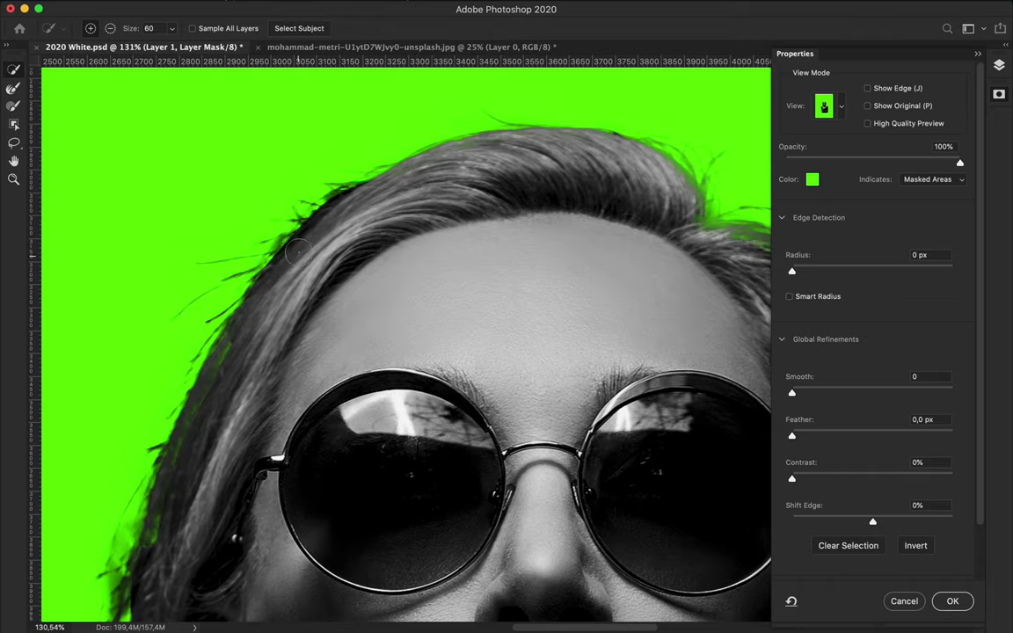
pyautogui.click(13, 89)
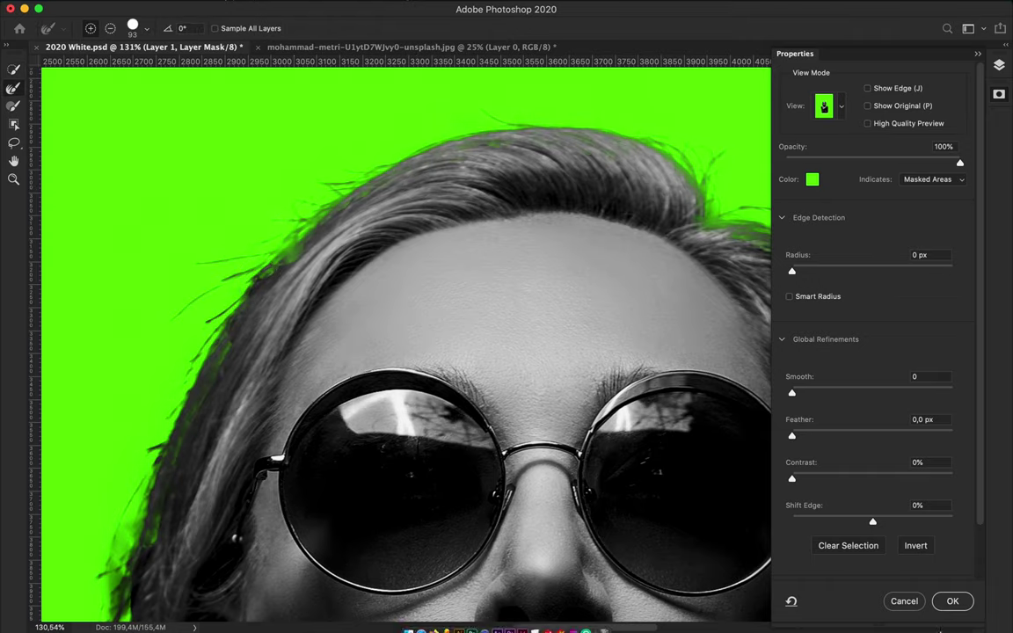
pyautogui.press('Return')
# - Paint white on Layer 1's mask with a 47 px brush along the see-through hair at the upper left of the head
pyautogui.click(999, 65)
pyautogui.press('b')
pyautogui.scroll(2, 264, 277)
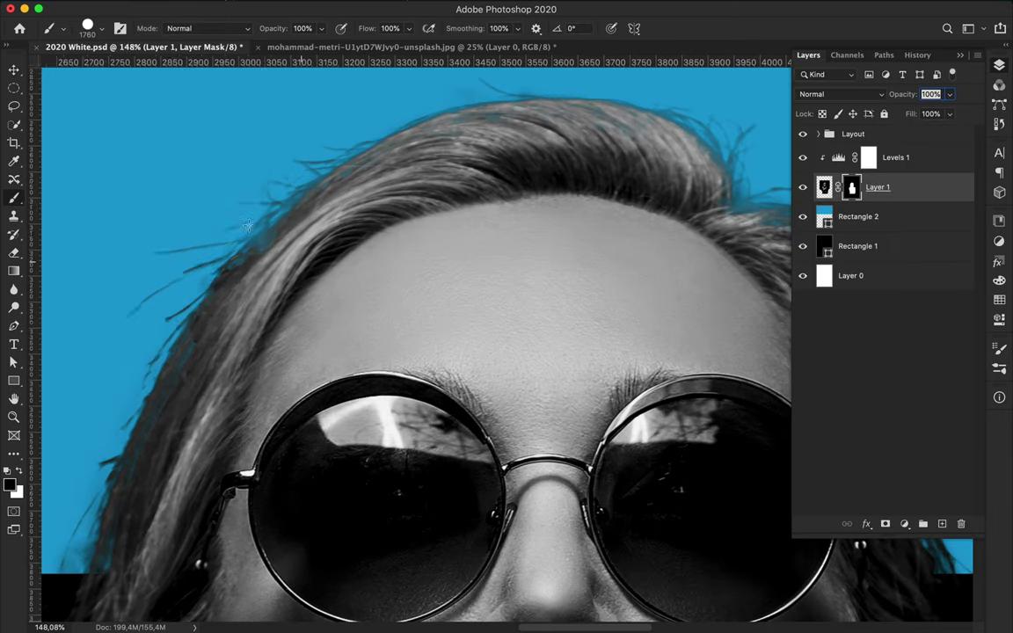
pyautogui.click(101, 29)
pyautogui.click(329, 243)
pyautogui.doubleClick(852, 188)
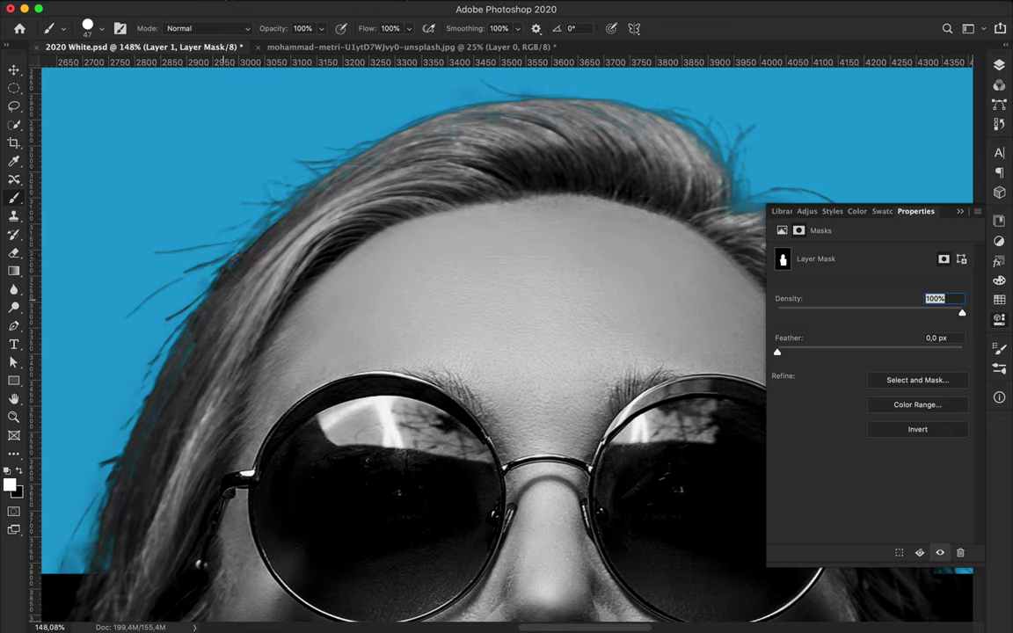
pyautogui.moveTo(293, 201); pyautogui.dragTo(221, 305)
# - Refine the repainted hair edge in Select and Mask with the 93 px Refine Edge brush and apply it
pyautogui.click(935, 385)
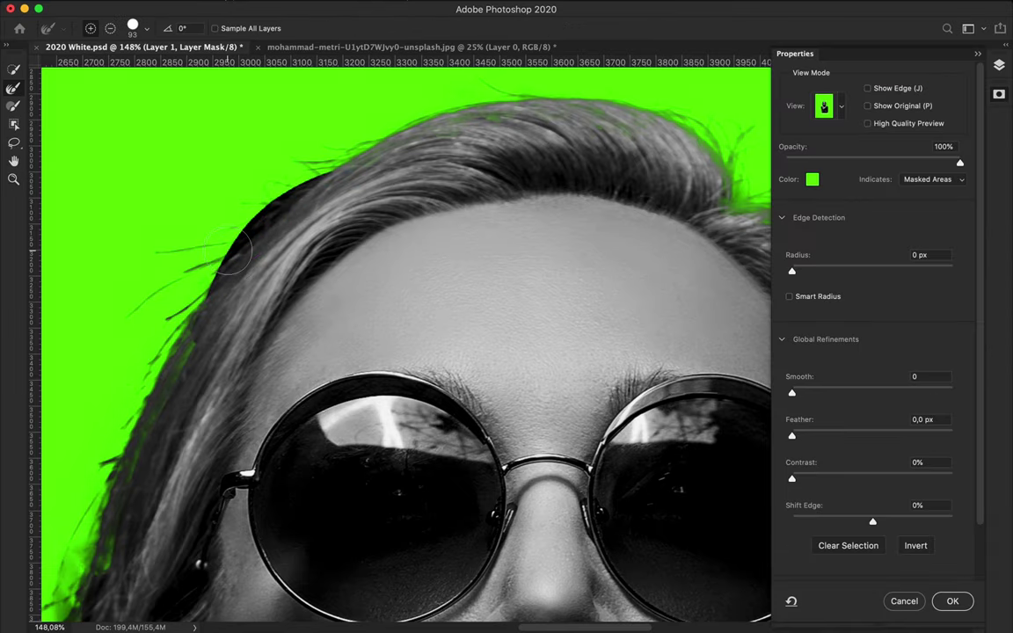
pyautogui.moveTo(211, 233); pyautogui.dragTo(250, 208)
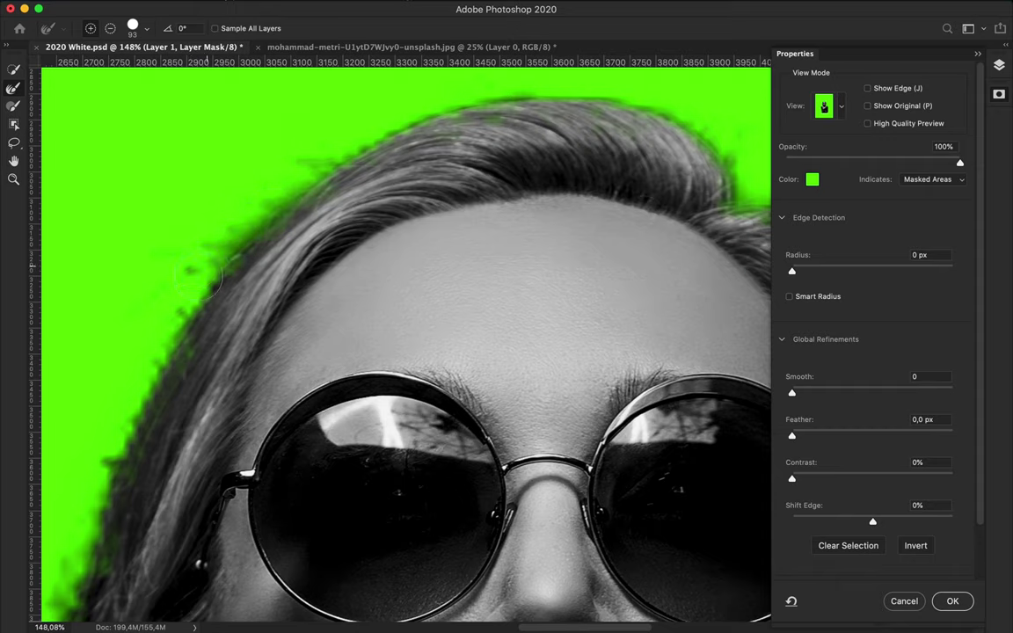
pyautogui.press('Return')
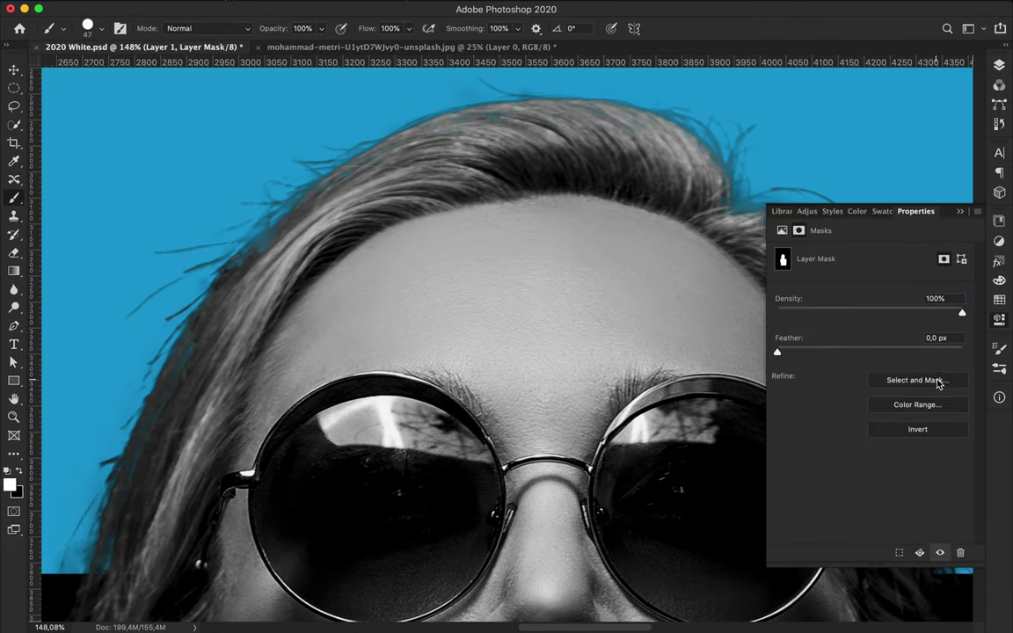
# - Reopen Select and Mask and restore the upper-left hair with the Quick Selection tool and the subtracting Refine Edge brush
pyautogui.click(938, 383)
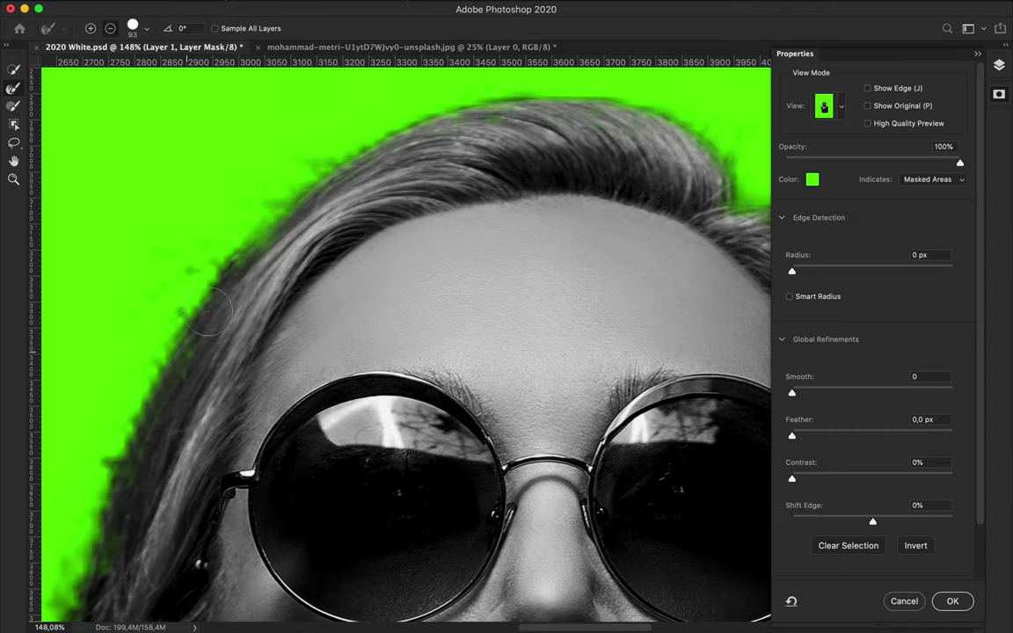
pyautogui.press('w')
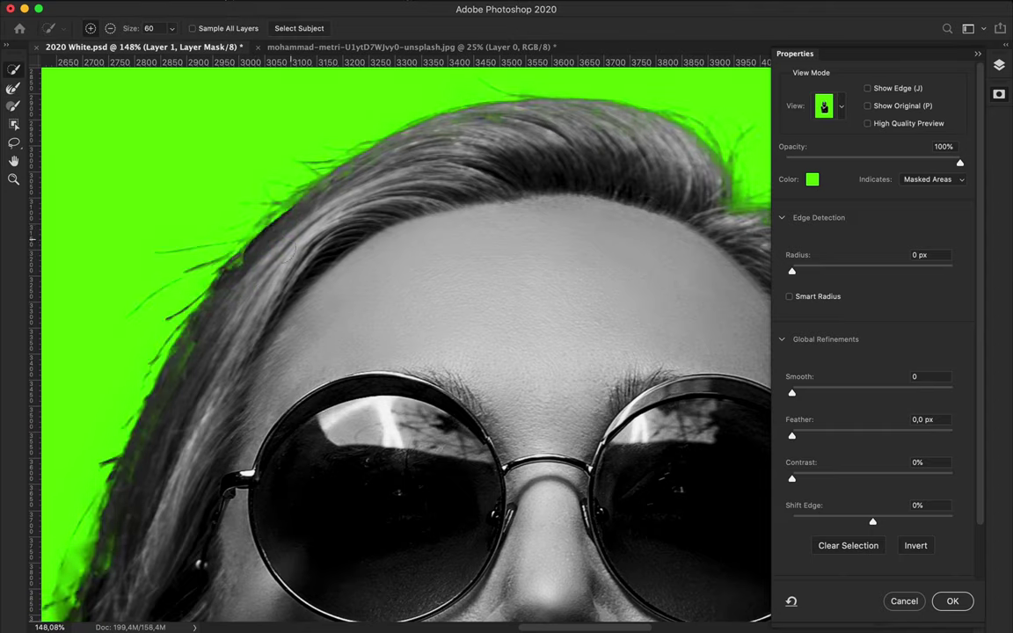
pyautogui.press('r')
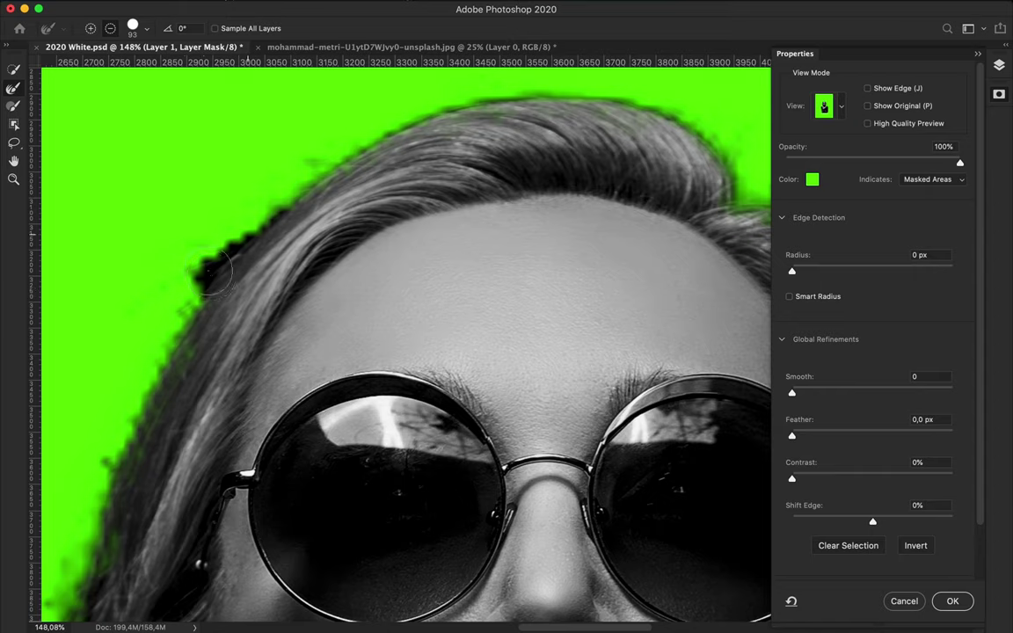
# - Refine the restored hair edge at the upper left with the Refine Edge brush in add mode at 62 px
pyautogui.click(92, 29)
pyautogui.click(146, 29)
pyautogui.moveTo(119, 67); pyautogui.dragTo(110, 67)
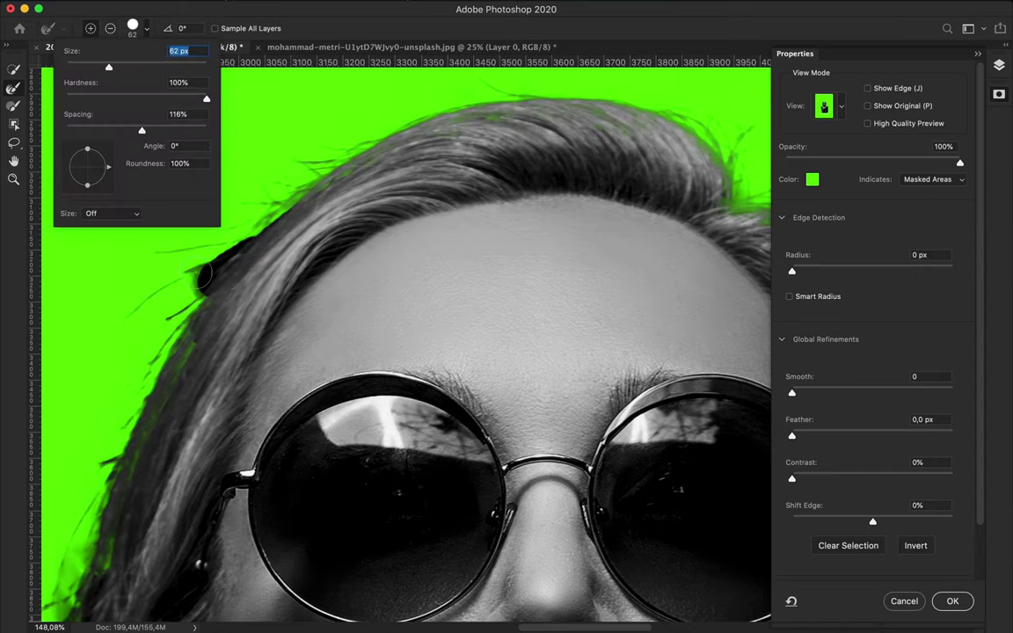
pyautogui.press('Return')
pyautogui.moveTo(180, 273); pyautogui.dragTo(292, 155)
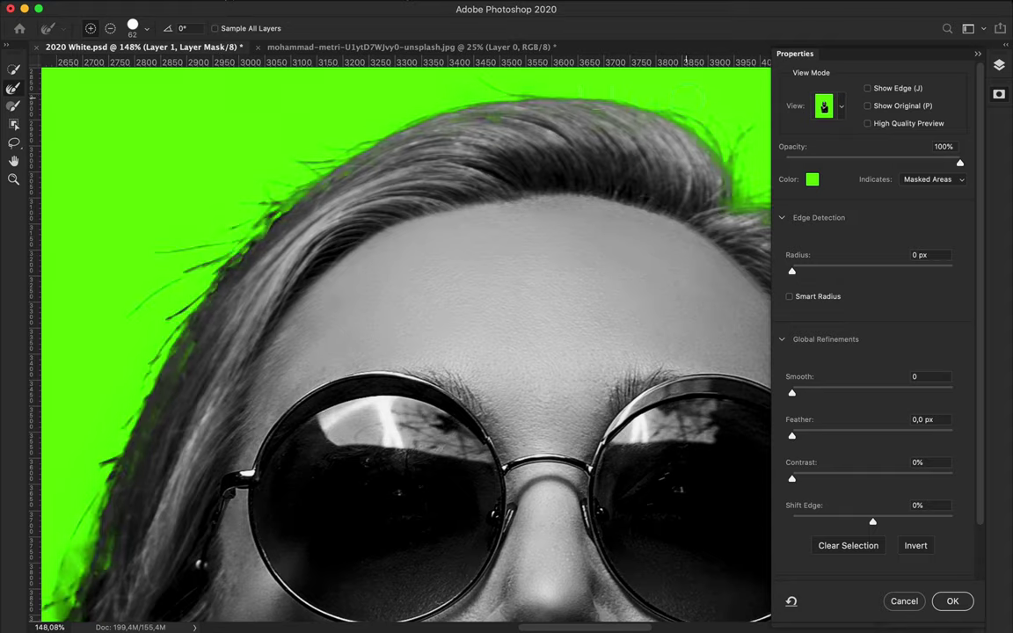
pyautogui.hscroll(5, 686, 183)
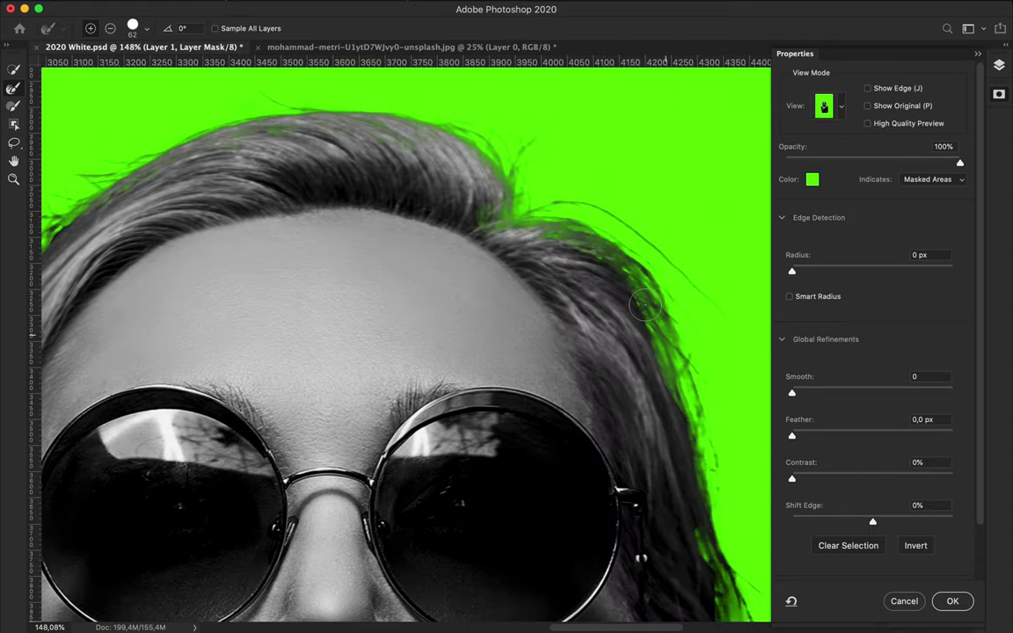
# - Apply the Select and Mask hair refinement to Layer 1's mask
pyautogui.click(952, 601)
pyautogui.press('super+0')
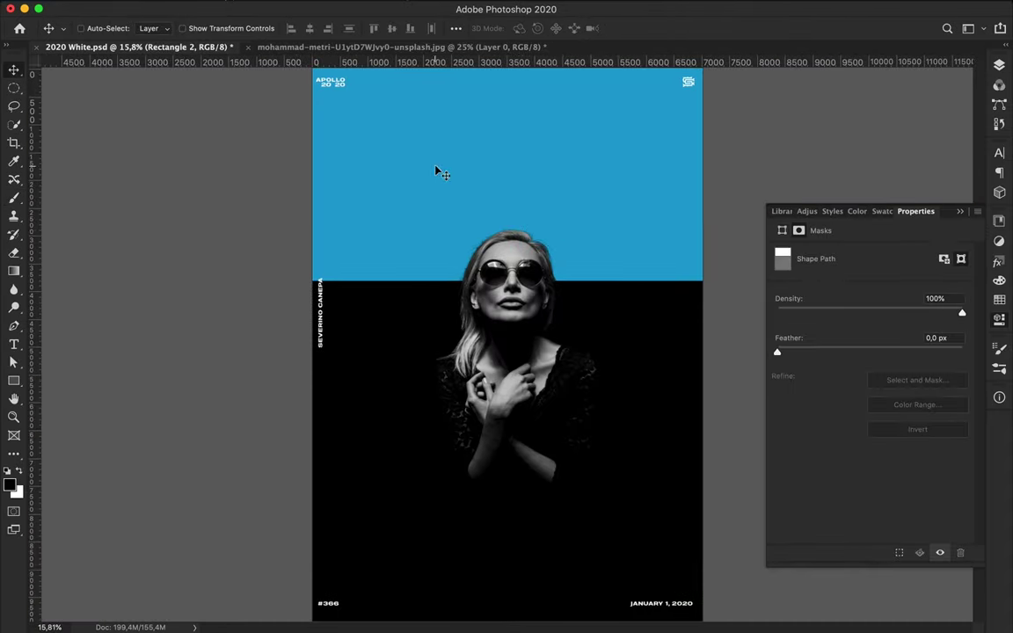
# - Fill the Rectangle 2 shape behind the woman with the pink, orange and yellow horizontally striped gradient
pyautogui.click(209, 28)
pyautogui.click(177, 56)
pyautogui.click(145, 133)
pyautogui.click(217, 134)
pyautogui.scroll(-2, 229, 139)
pyautogui.click(236, 139)
pyautogui.scroll(-2, 211, 141)
pyautogui.click(198, 141)
pyautogui.press('v')
# - Make Layer 1's image, rather than its mask, active for work on the woman's left-hand sunglass lens
pyautogui.scroll(10, 626, 146)
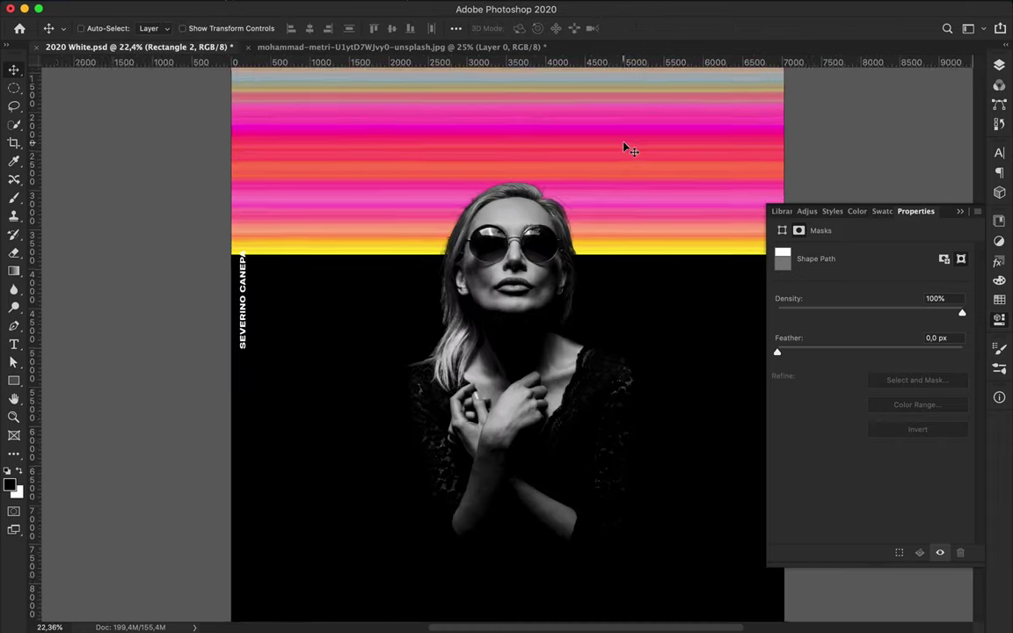
pyautogui.scroll(5, 387, 224)
pyautogui.press('p')
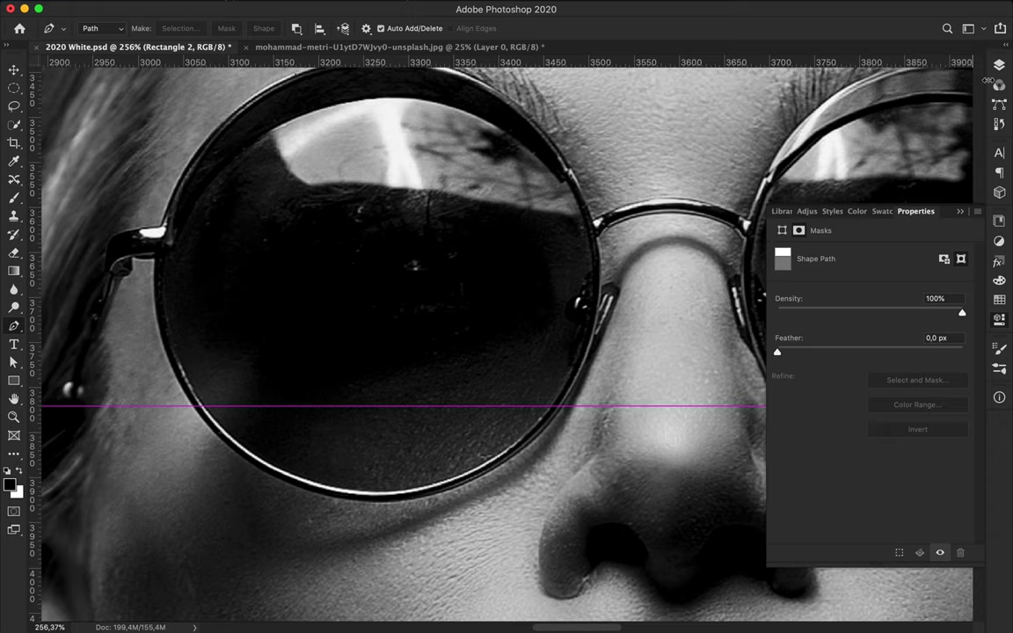
pyautogui.press('F7')
pyautogui.click(824, 188)
pyautogui.scroll(3, 184, 266)
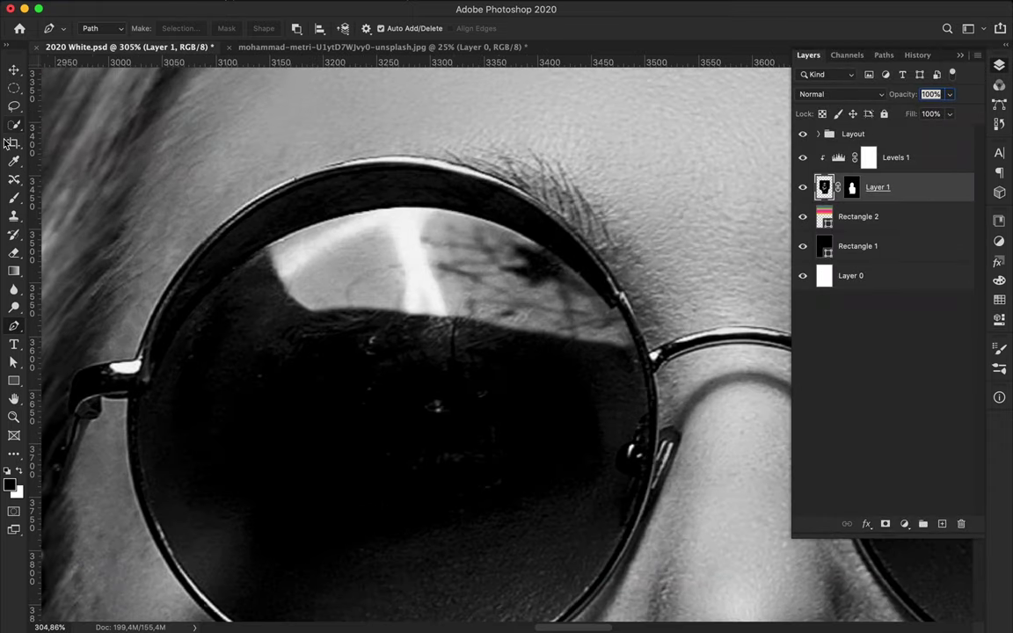
# - Try to select the left-hand sunglass lens with the Quick Selection tool
pyautogui.press('w')
pyautogui.moveTo(399, 208); pyautogui.dragTo(230, 245)
pyautogui.click(170, 29)
pyautogui.moveTo(79, 64); pyautogui.dragTo(113, 64)
pyautogui.moveTo(352, 263)
pyautogui.mouseDown()
pyautogui.moveTo(471, 314)
pyautogui.moveTo(468, 350)
pyautogui.moveTo(576, 125)
pyautogui.moveTo(608, 349)
pyautogui.mouseUp()
pyautogui.hscroll(10, 468, 350)
pyautogui.hscroll(5, 604, 374)
# - Try to select the right-hand sunglass lens with the Quick Selection tool at 76 px, and clear the selection
pyautogui.click(167, 29)
pyautogui.moveTo(166, 66); pyautogui.dragTo(148, 66)
pyautogui.click(685, 338)
pyautogui.moveTo(729, 299); pyautogui.dragTo(746, 378)
pyautogui.moveTo(739, 449); pyautogui.dragTo(696, 480)
pyautogui.hscroll(-4, 676, 536)
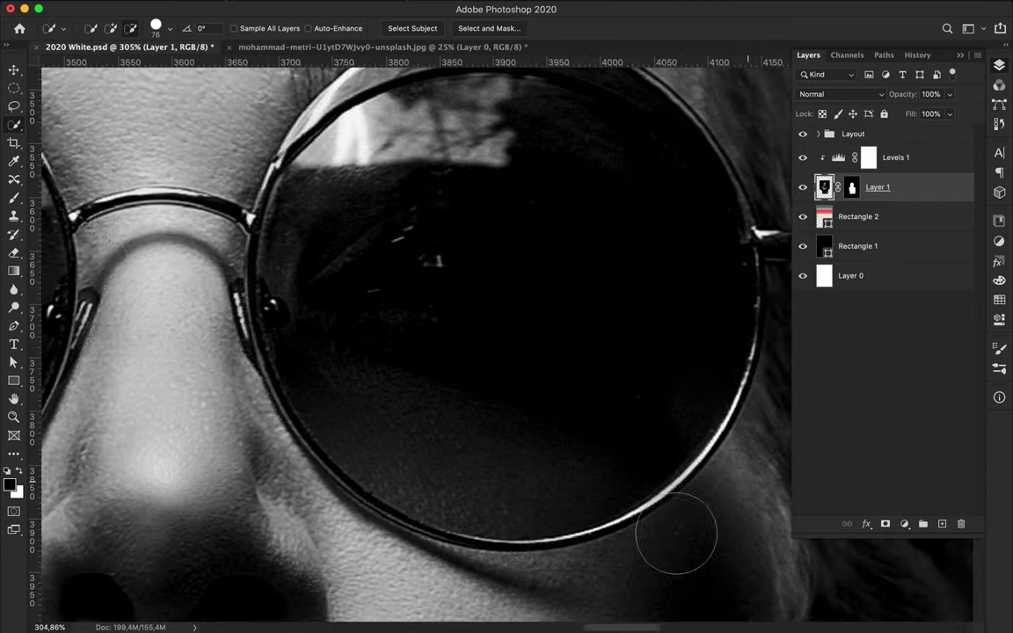
pyautogui.moveTo(677, 536); pyautogui.dragTo(536, 528)
pyautogui.press('super+d')
# - Start a Pen path with a curved anchor on the left edge of the left-hand lens, just inside the frame
pyautogui.scroll(-5, 252, 378)
pyautogui.press('m')
pyautogui.press('p')
pyautogui.hscroll(-8, 285, 263)
pyautogui.scroll(4, 285, 263)
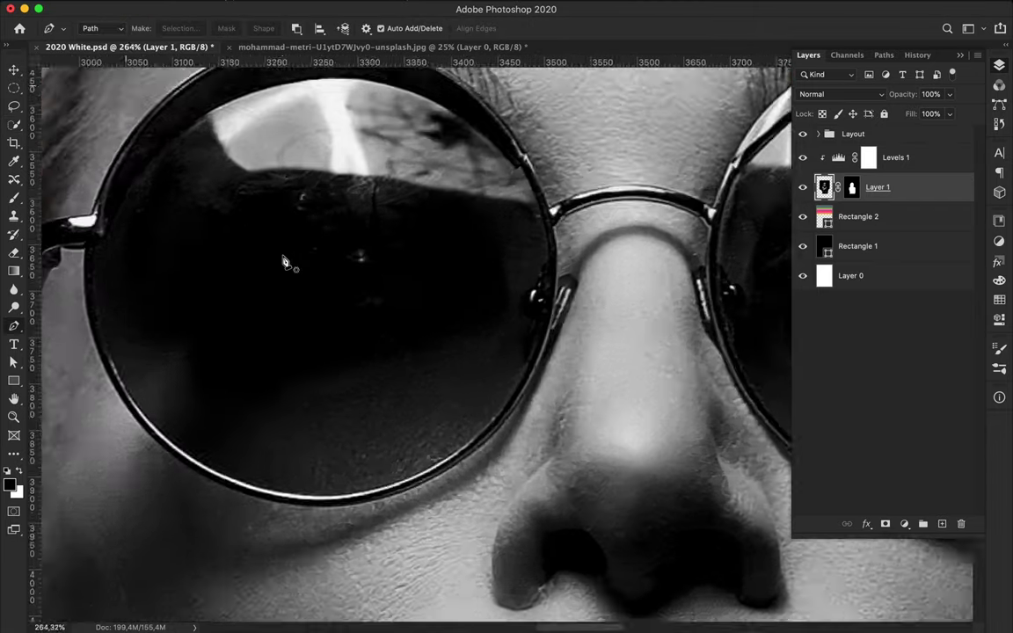
pyautogui.scroll(4, 286, 264)
pyautogui.scroll(3, 270, 290)
pyautogui.moveTo(274, 425); pyautogui.dragTo(285, 470)
# - Continue the Pen path along the lower edge of the left-hand lens with curved anchors following the frame
pyautogui.scroll(-5, 290, 499)
pyautogui.hscroll(1, 291, 499)
pyautogui.moveTo(398, 510); pyautogui.dragTo(506, 583)
pyautogui.hscroll(3, 507, 587)
pyautogui.scroll(-1, 507, 586)
pyautogui.moveTo(630, 534); pyautogui.dragTo(848, 461)
# - Try a curved anchor on the lower right edge of the left-hand lens and undo it
pyautogui.hscroll(5, 619, 418)
pyautogui.scroll(3, 737, 304)
pyautogui.moveTo(735, 298); pyautogui.dragTo(791, 143)
pyautogui.scroll(8, 515, 185)
pyautogui.hscroll(3, 516, 186)
pyautogui.scroll(-10, 565, 340)
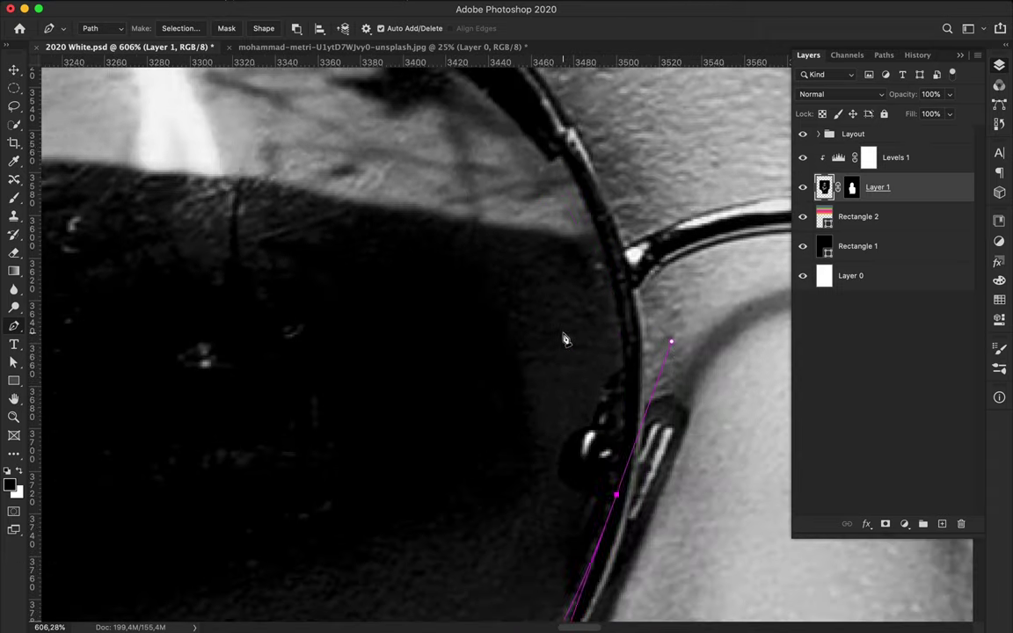
pyautogui.press('super+z')
# - Continue the Pen path up the nose-side edge of the left-hand lens to the upper right of the frame
pyautogui.moveTo(604, 212); pyautogui.dragTo(646, 112)
pyautogui.scroll(8, 647, 112)
pyautogui.moveTo(552, 175); pyautogui.dragTo(507, 126)
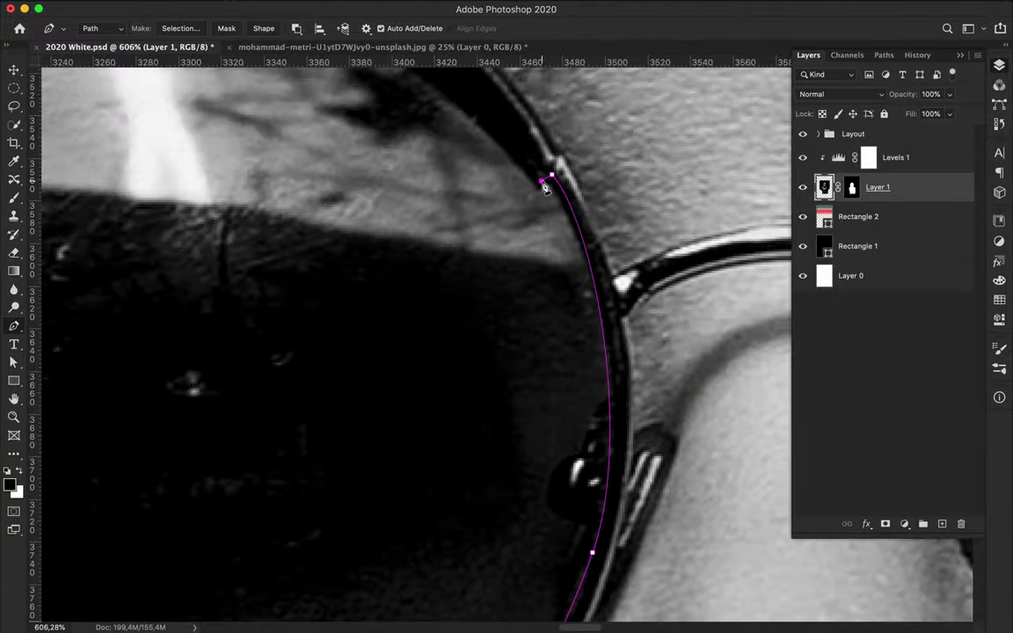